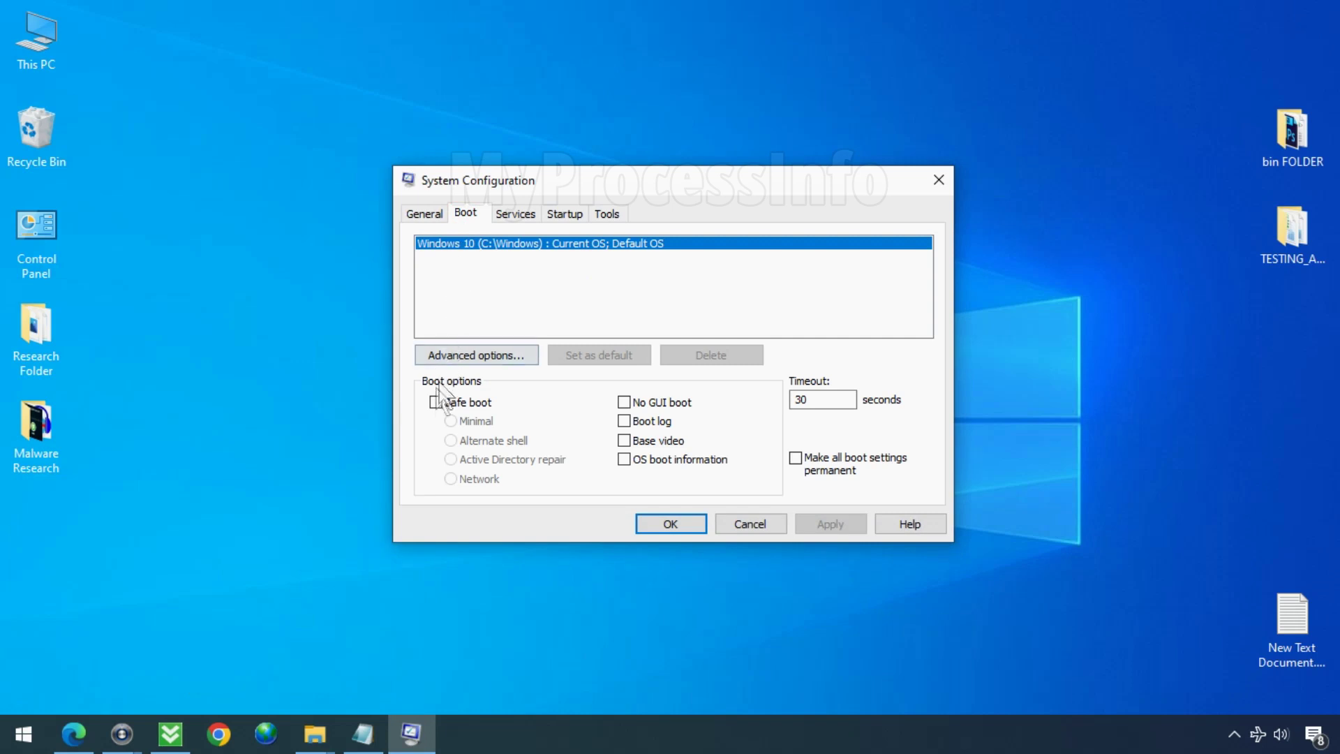
Step: Enable Safe boot with the Minimal option, apply the boot settings and restart the computer
left_click(436, 402)
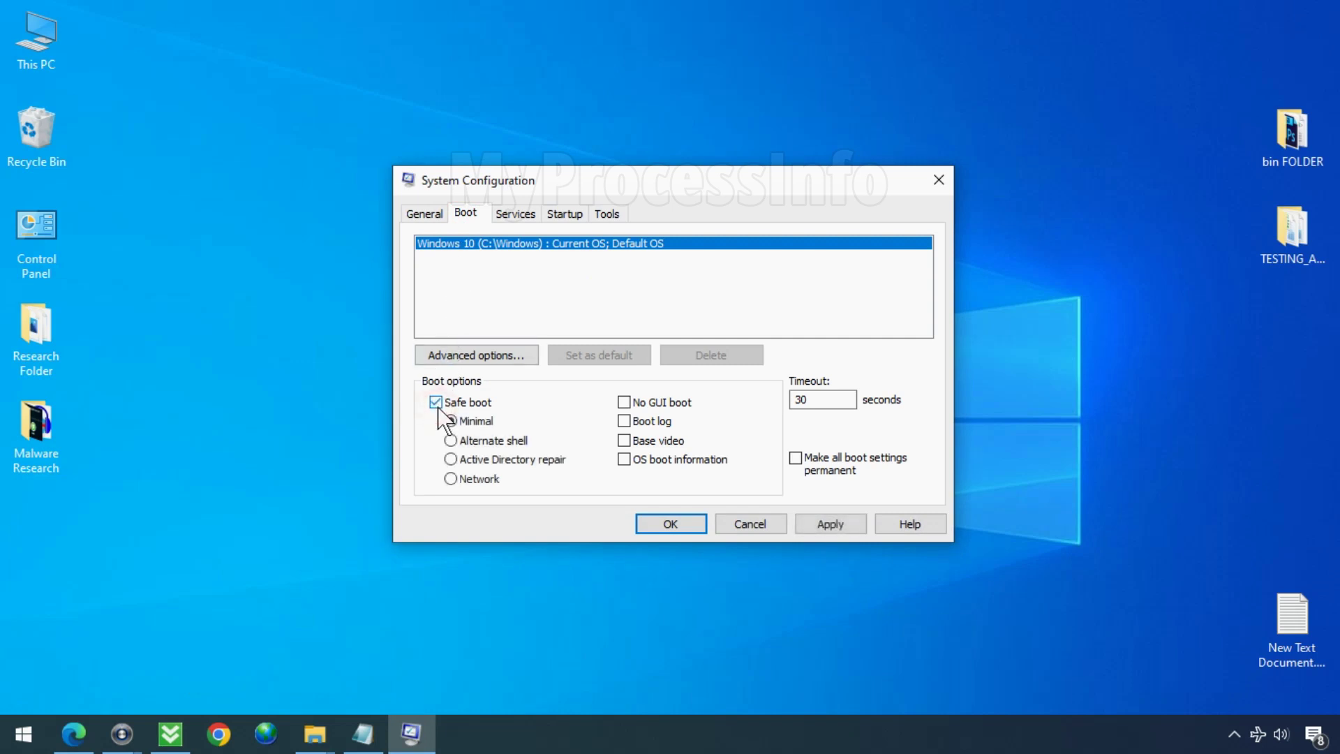
left_click(829, 524)
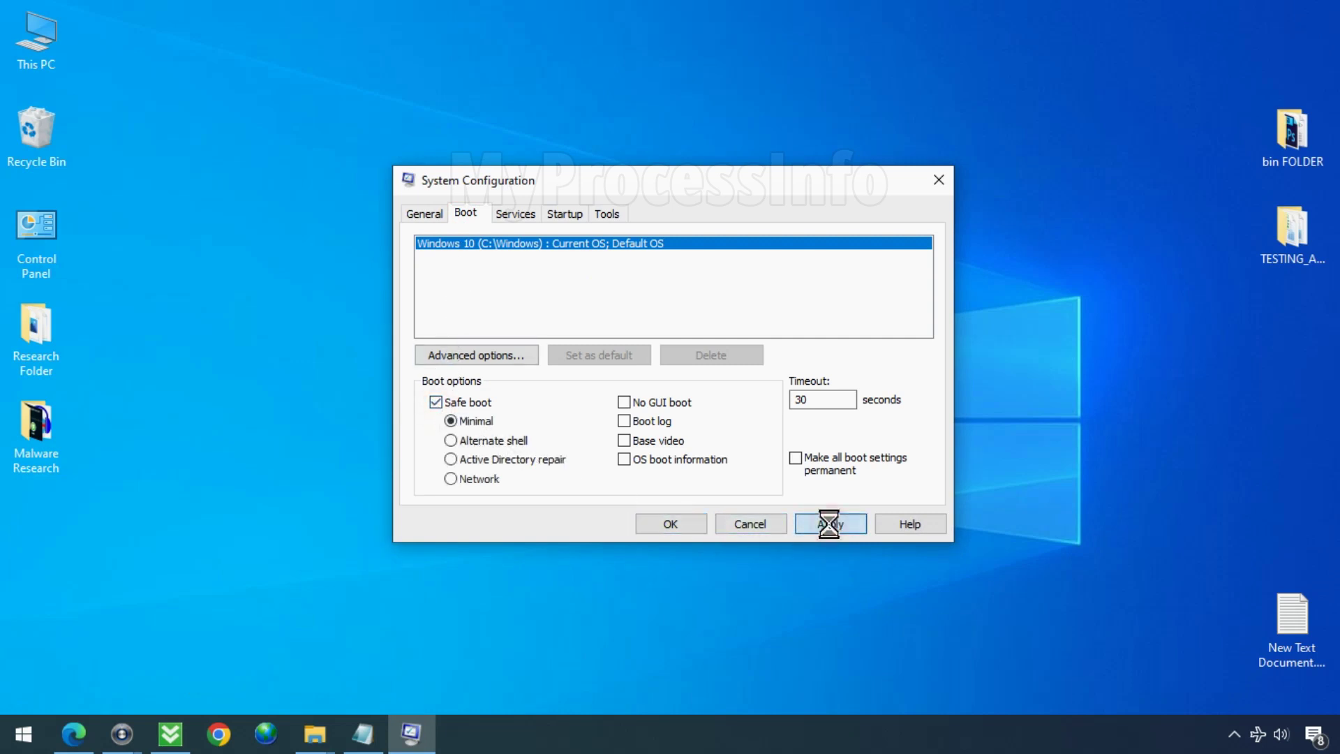
left_click(679, 518)
left_click(605, 402)
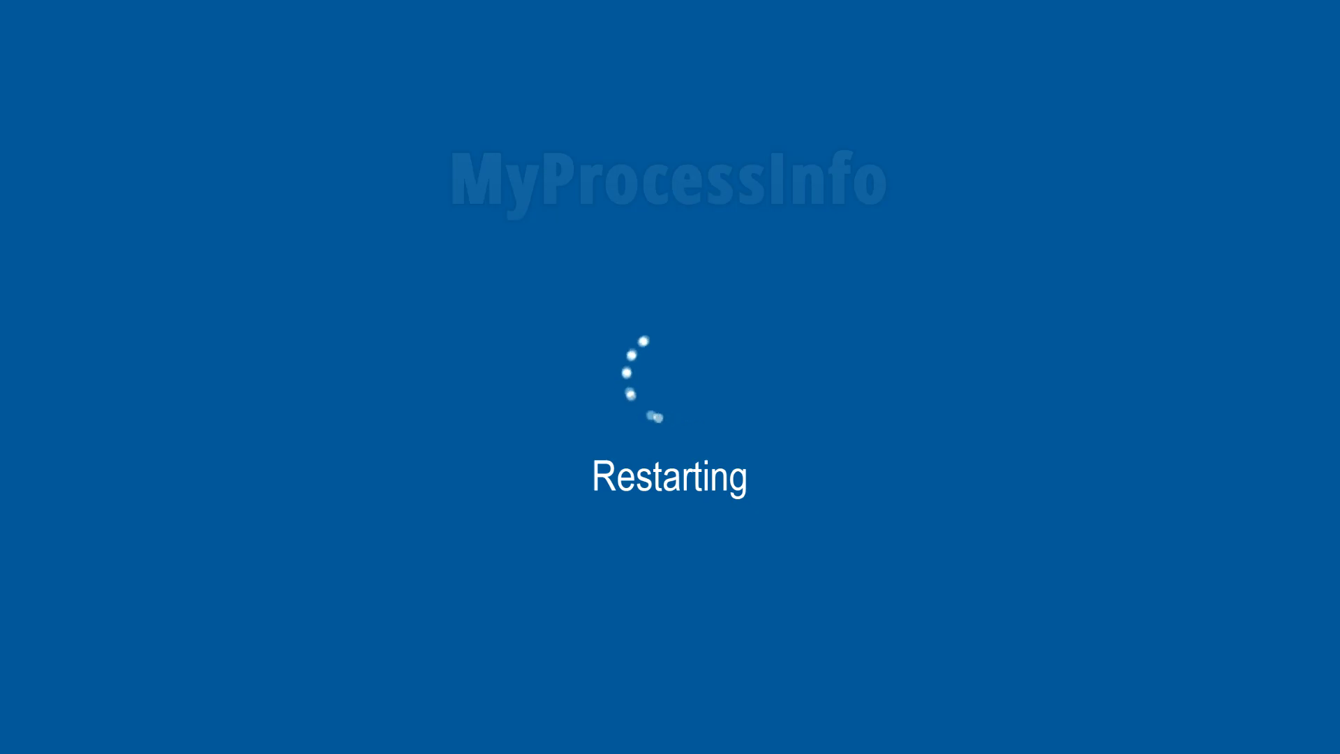
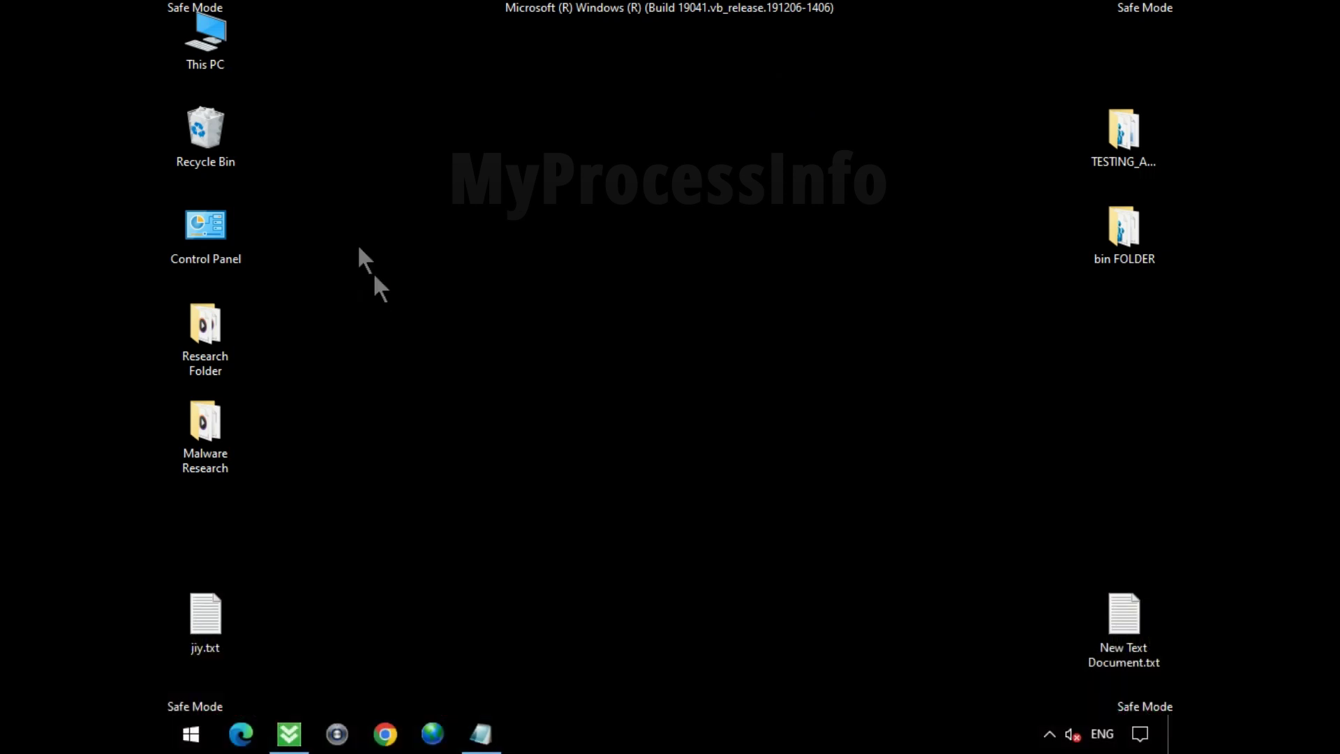
Step: Open the Program Files (x86) folder on Local Disk (C:) in a maximized File Explorer window
double_click(225, 46)
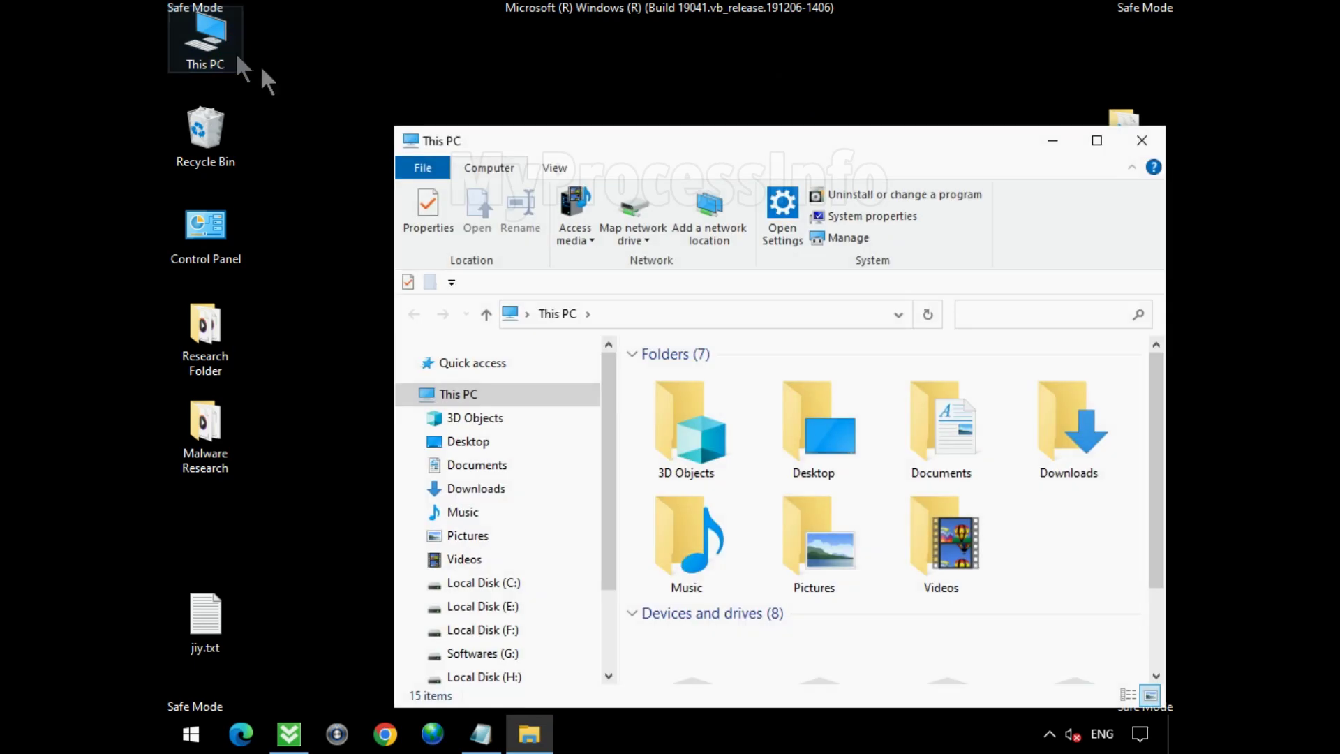
double_click(614, 141)
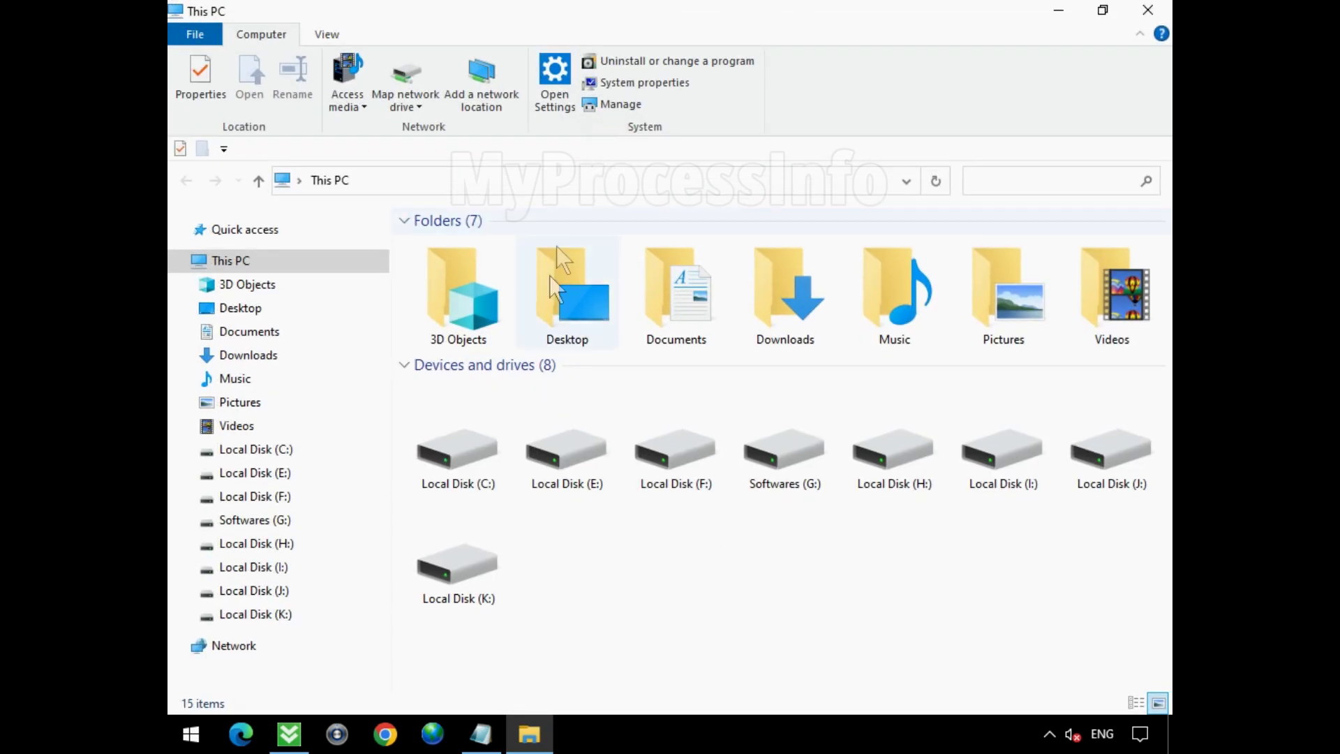
left_click(492, 452)
double_click(491, 452)
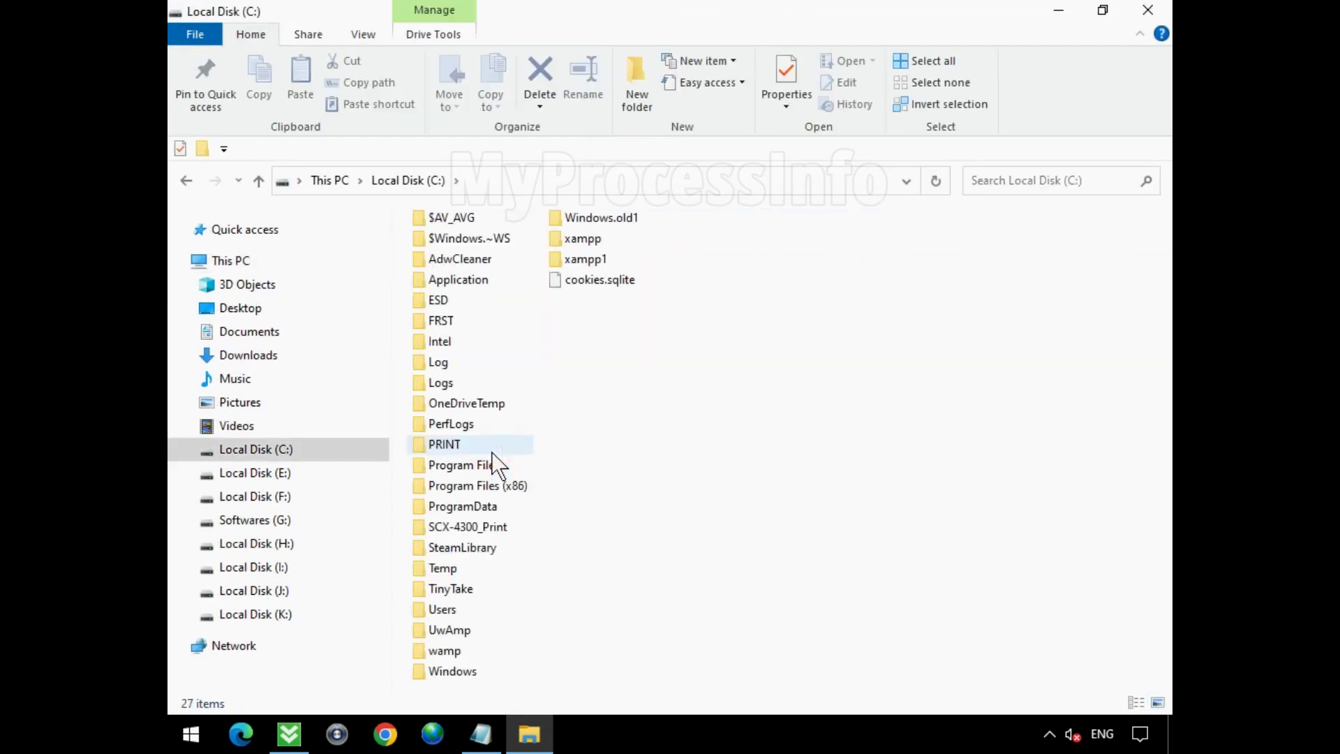
double_click(519, 485)
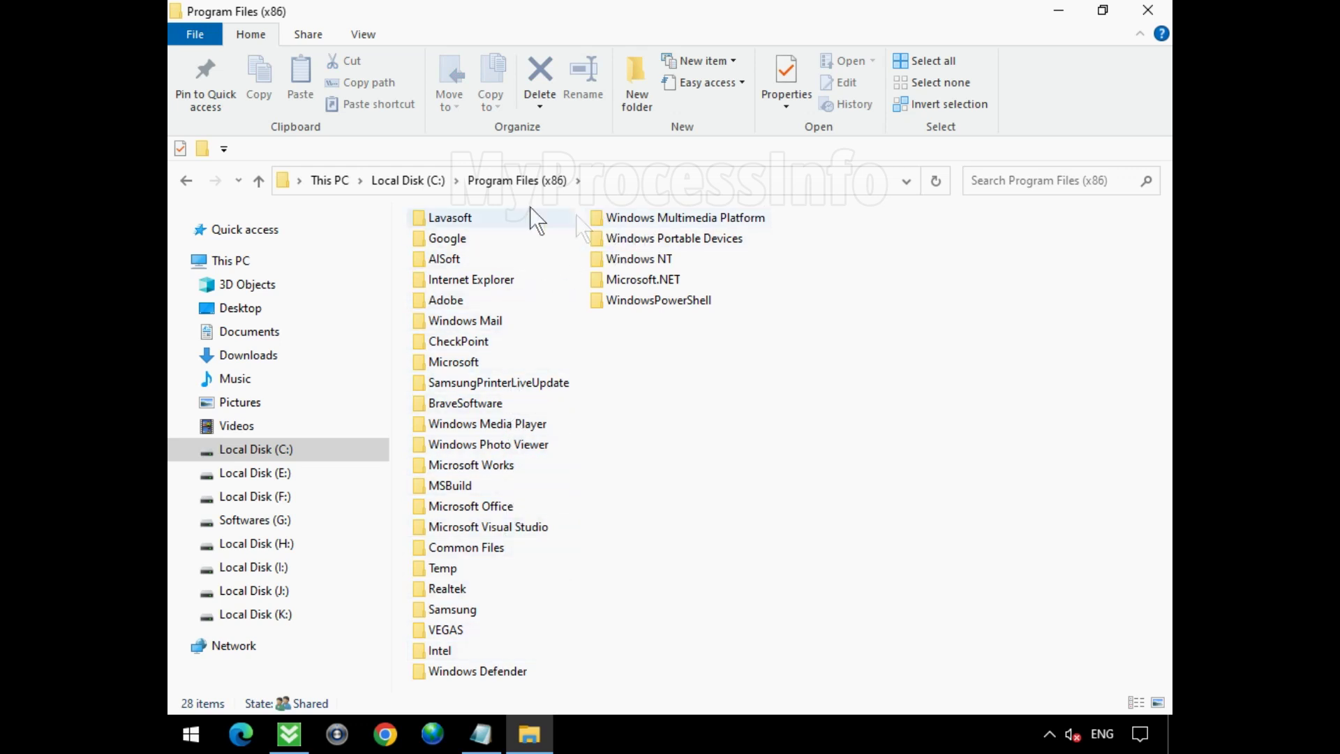
Step: Delete WebCompanion.exe from the Lavasoft\Web Companion\Application folder
left_click(482, 219)
double_click(504, 219)
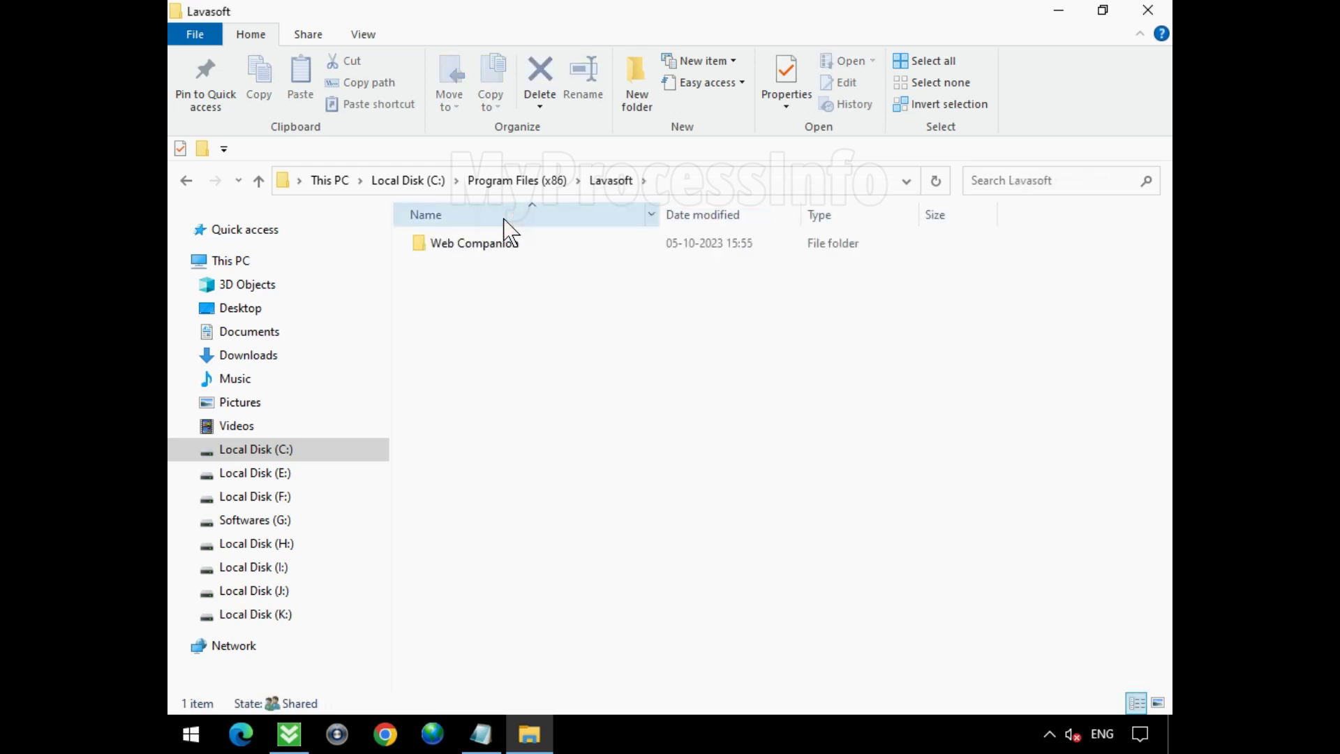
double_click(507, 249)
double_click(507, 249)
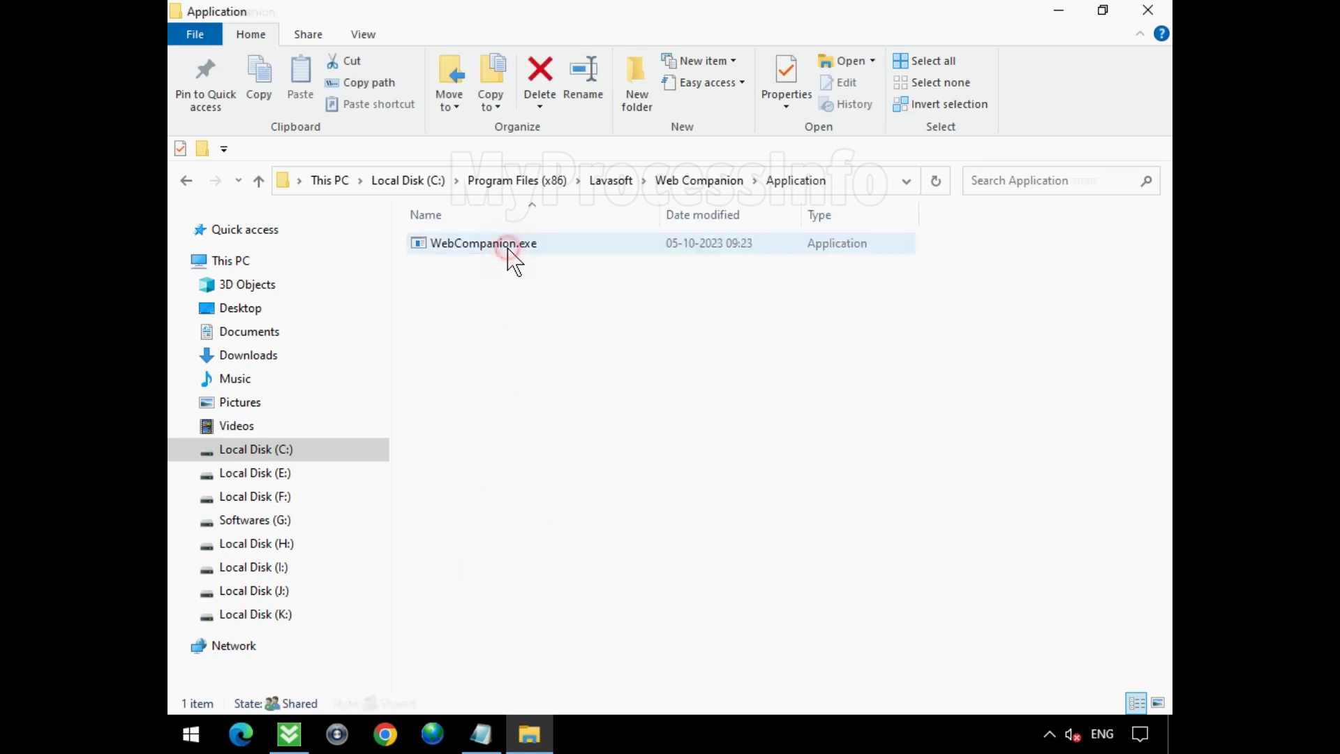
right_click(508, 249)
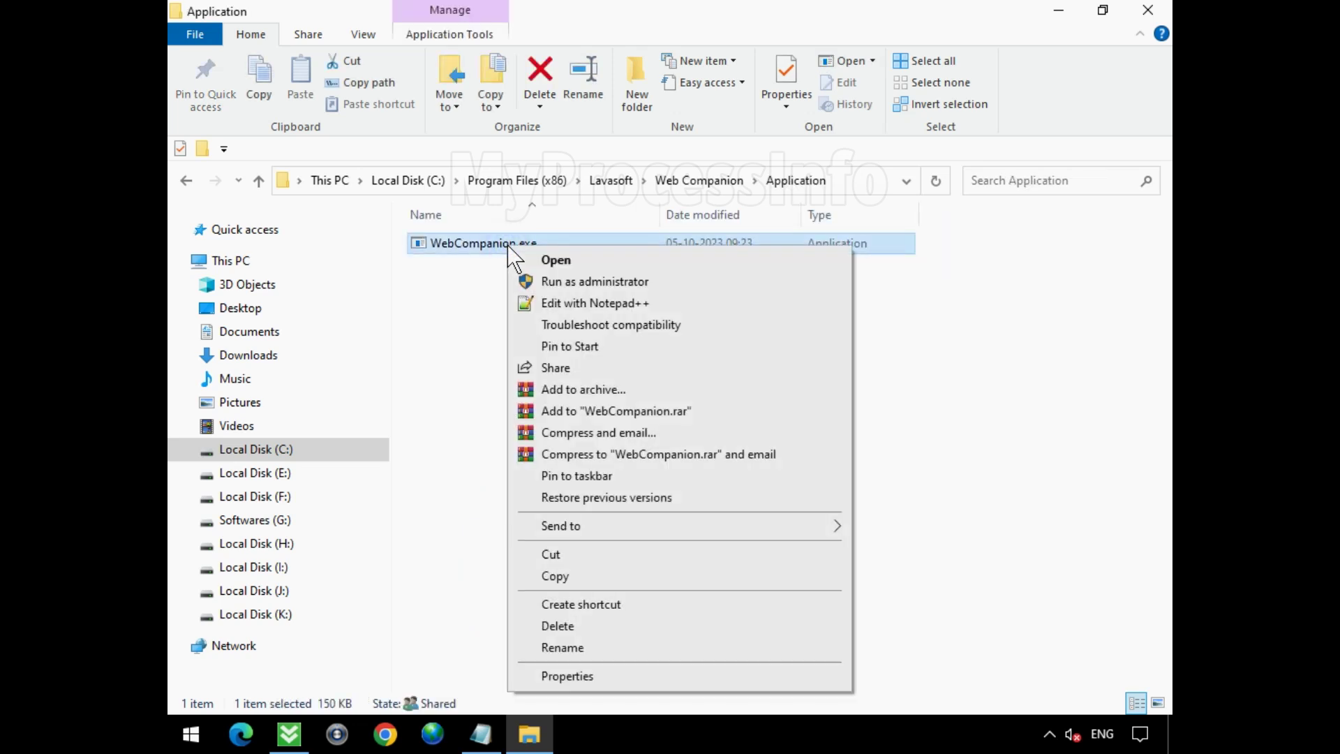
left_click(727, 626)
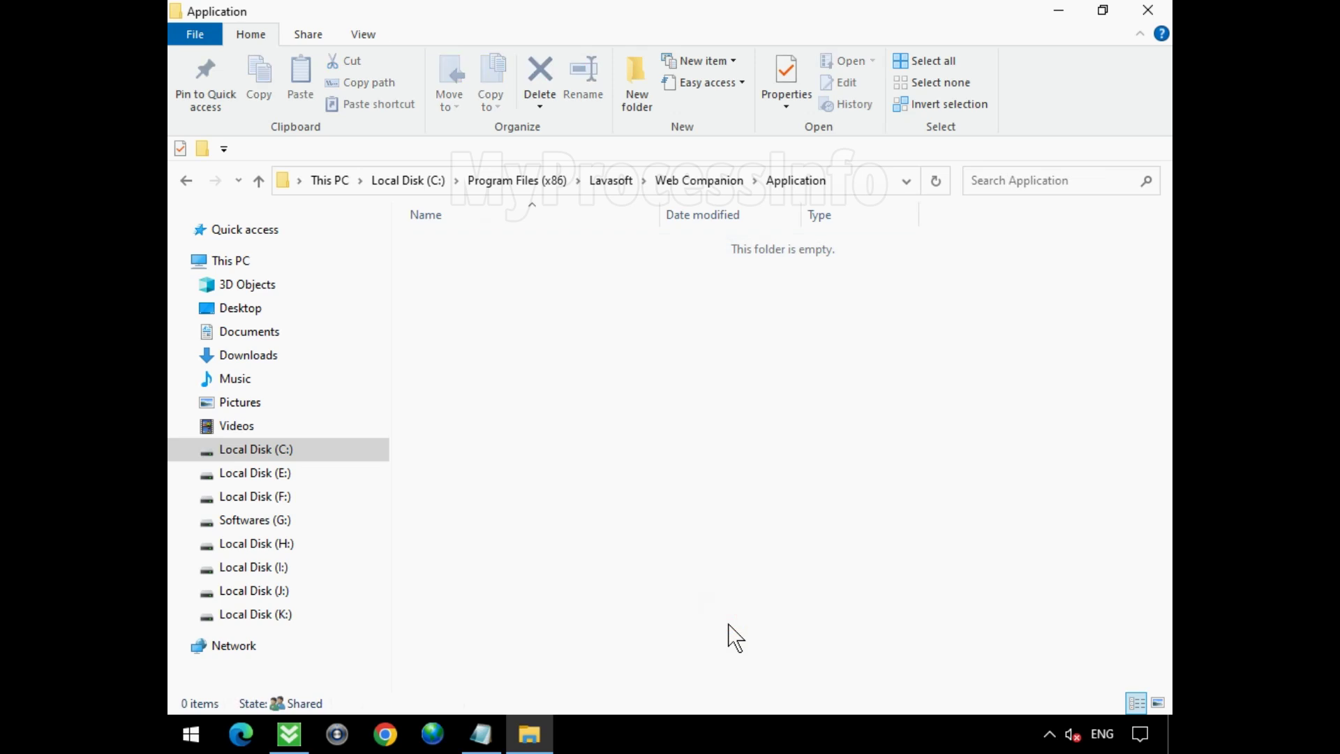
Step: Return to Program Files (x86) and delete the Lavasoft folder
left_click(186, 181)
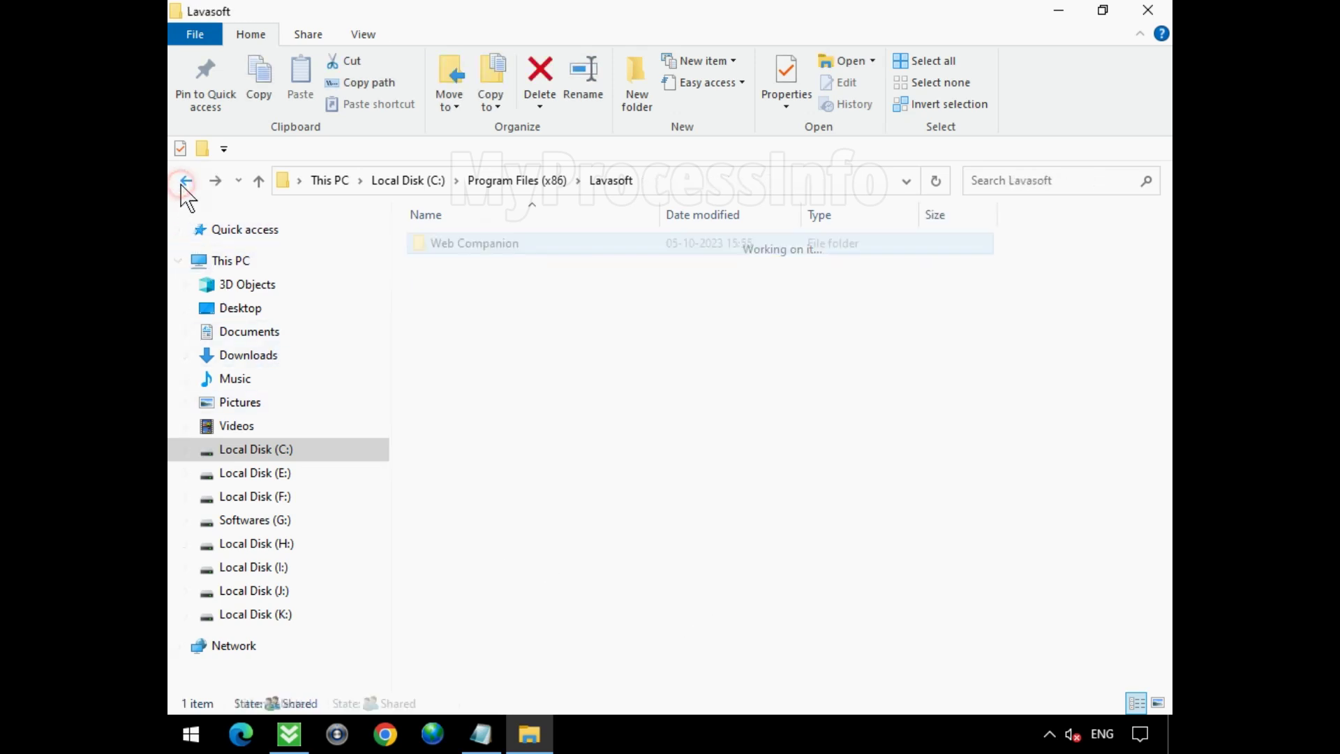
left_click(186, 181)
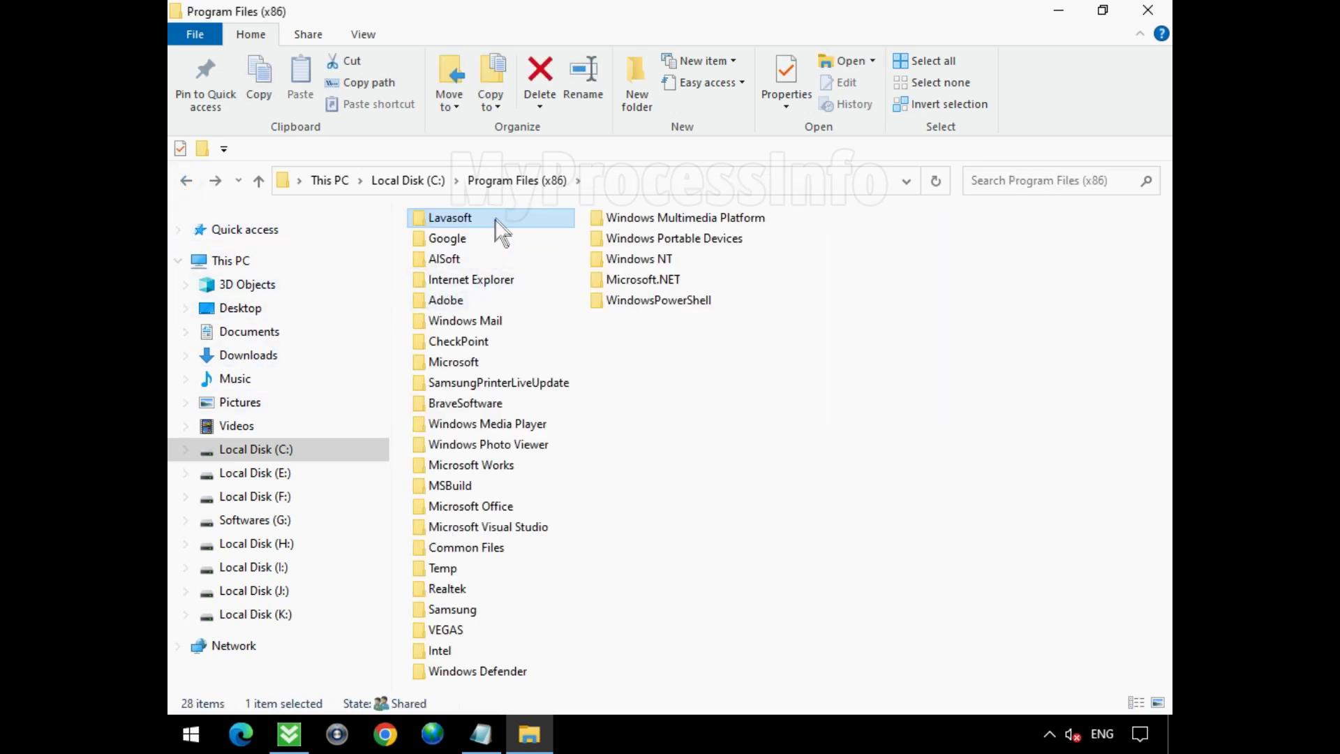
right_click(498, 225)
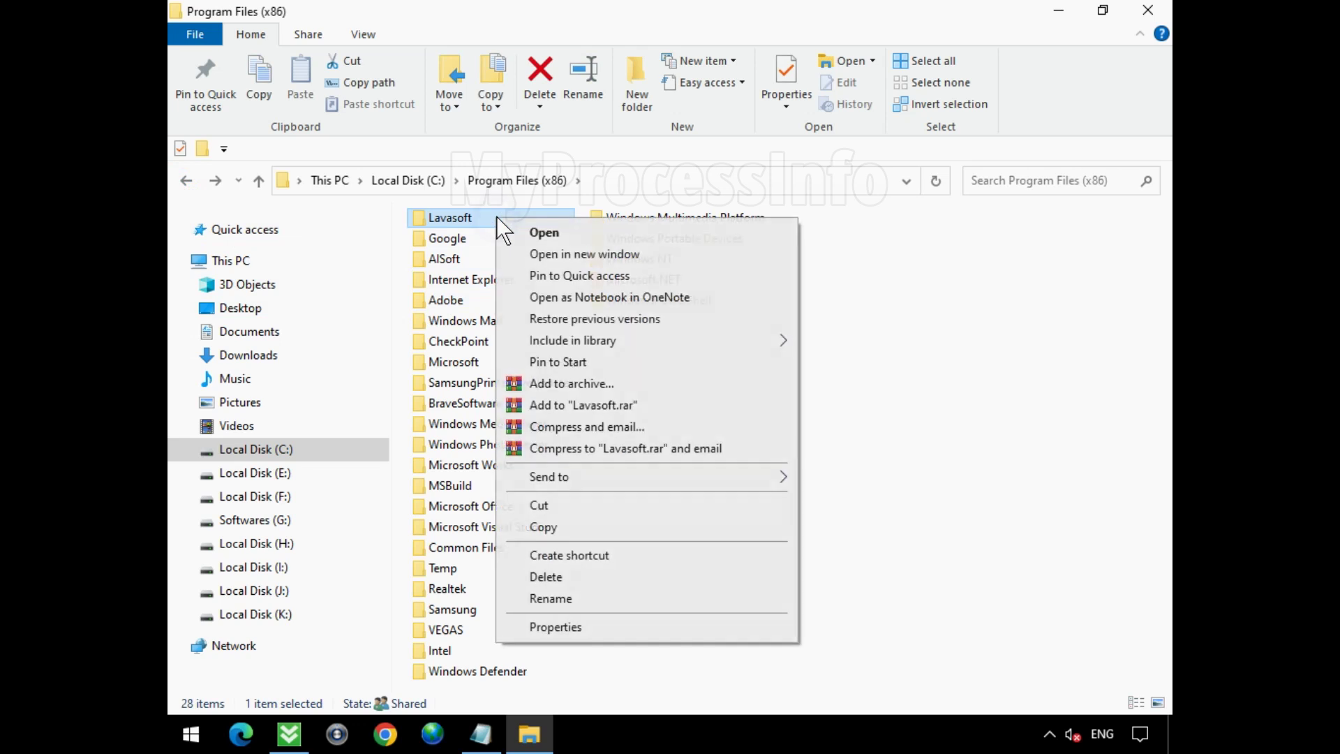
left_click(726, 578)
left_click(724, 573)
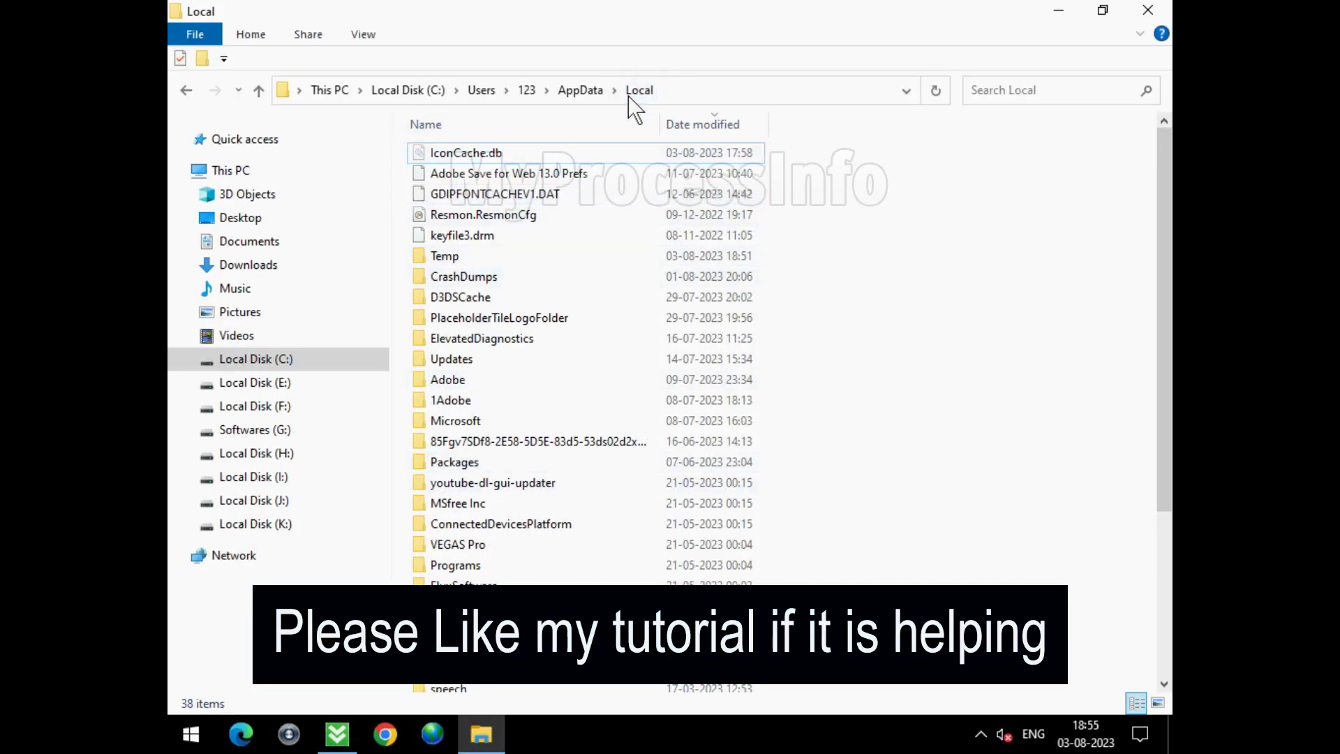
Step: Open the Temp folder in AppData\Local and examine setup.exe in its _ls_m5x0 subfolder
left_click(469, 255)
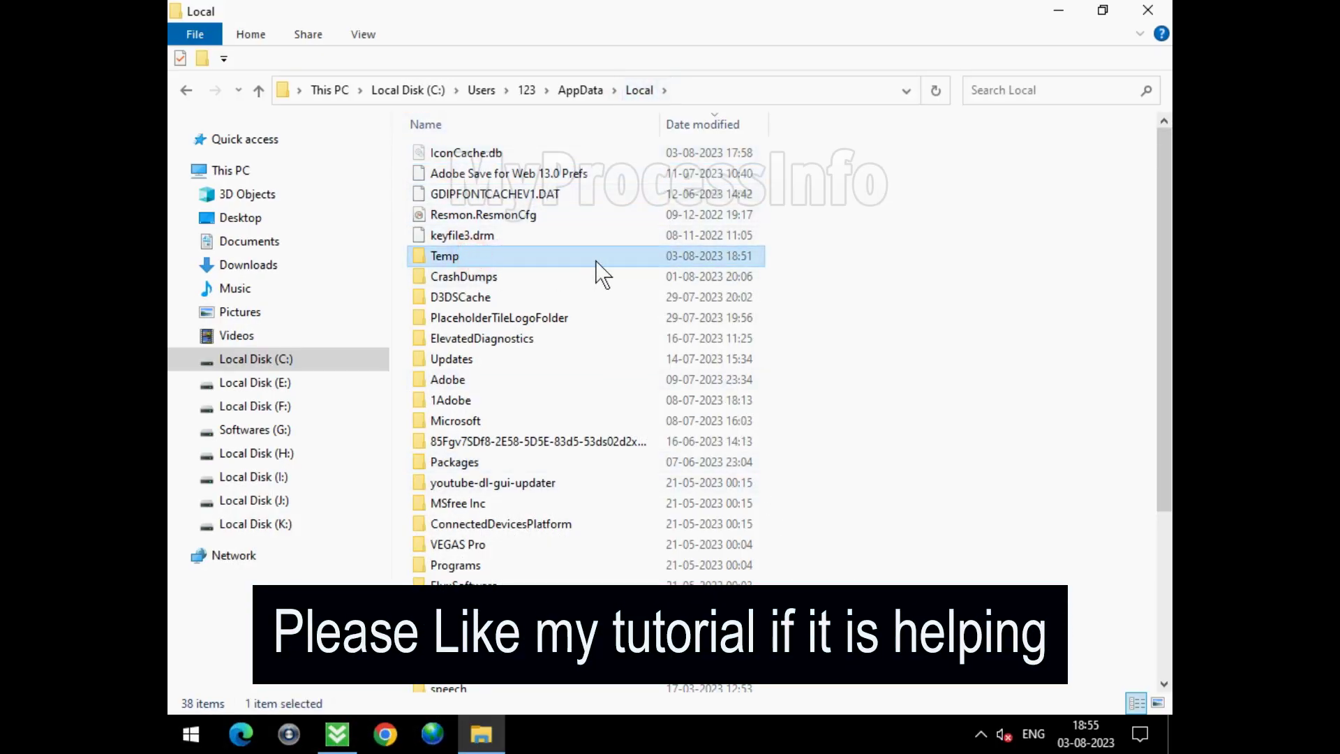
double_click(597, 261)
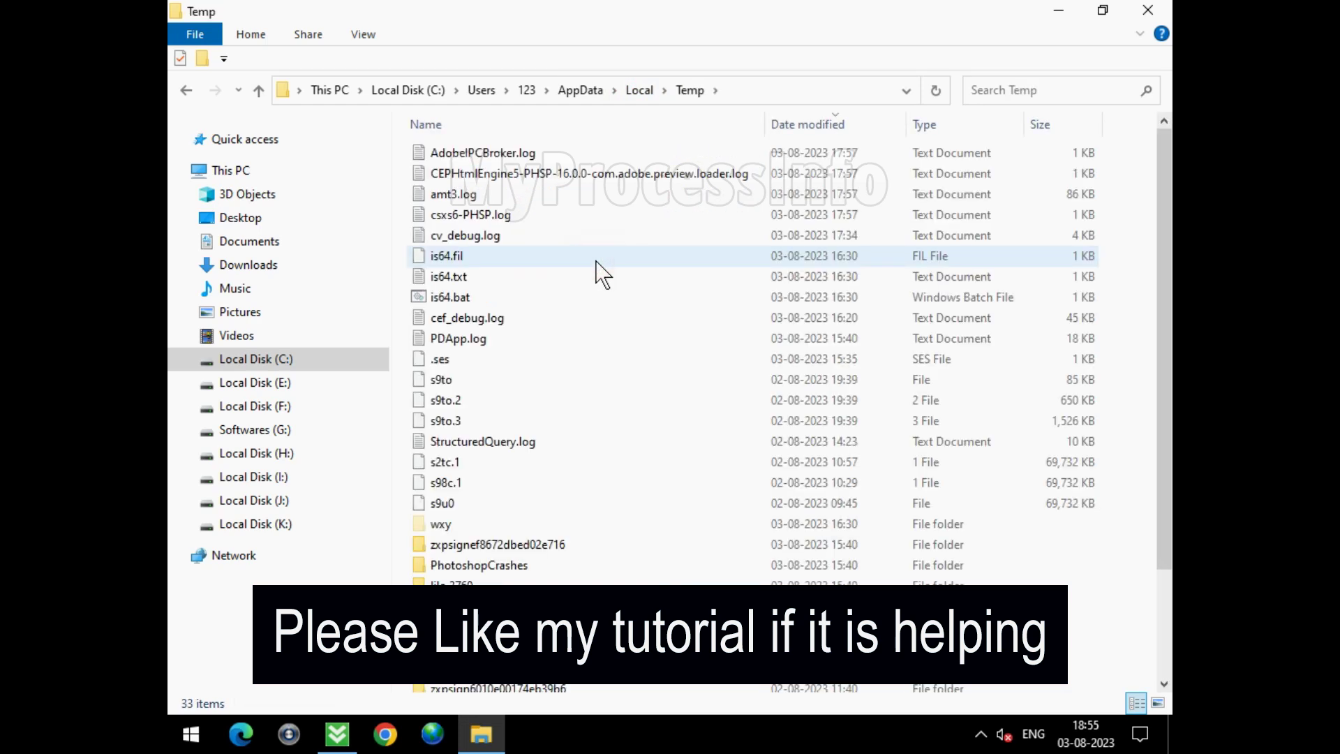
scroll(622, 349, "down", 2)
double_click(497, 497)
left_click(464, 155)
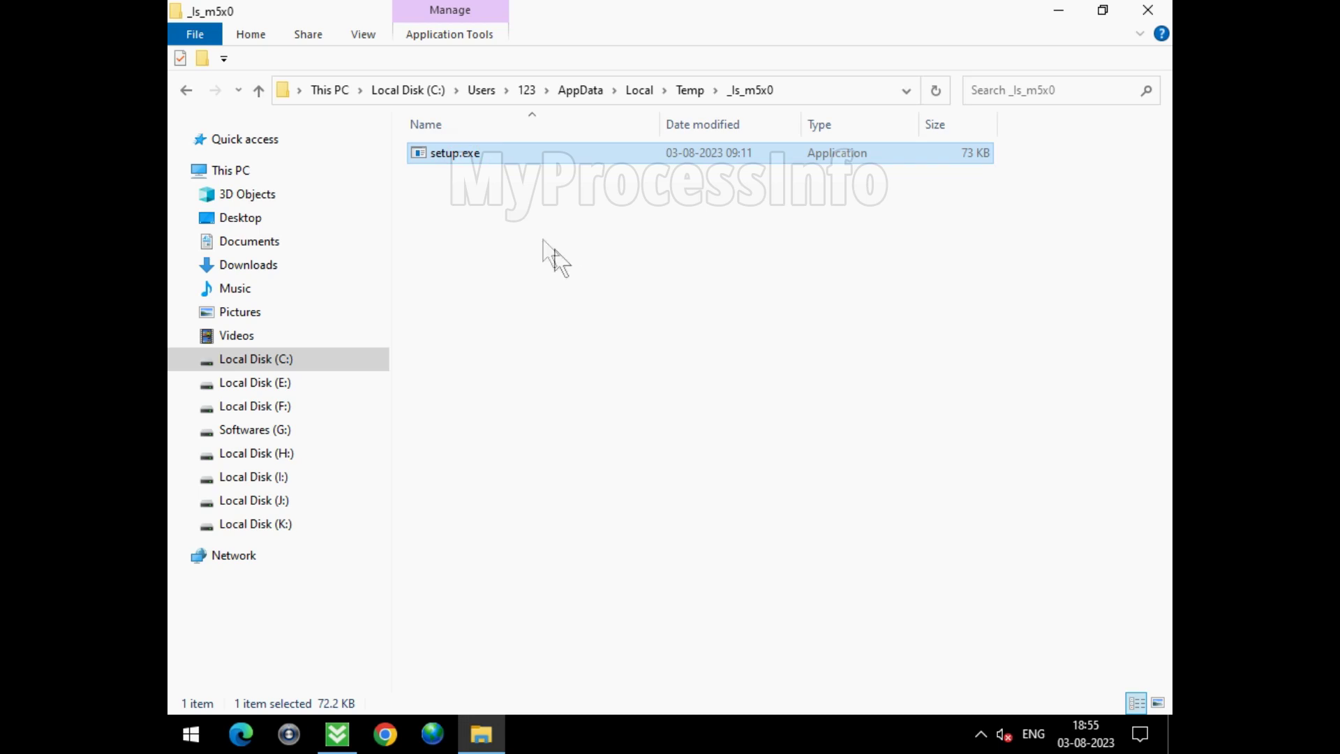
Step: Return to the Temp folder and delete all files and folders in it
left_click(690, 90)
left_click(668, 361)
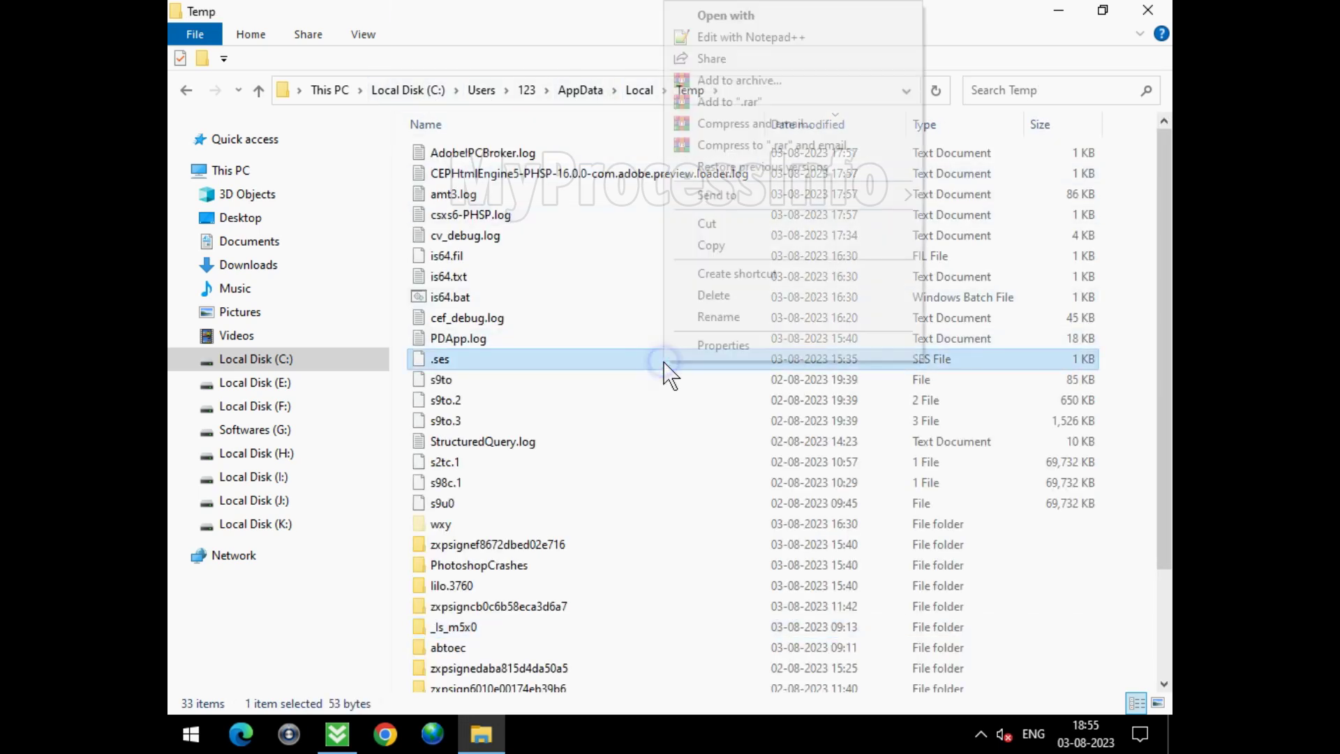
right_click(668, 360)
left_click(663, 381)
scroll(767, 440, "down", 2)
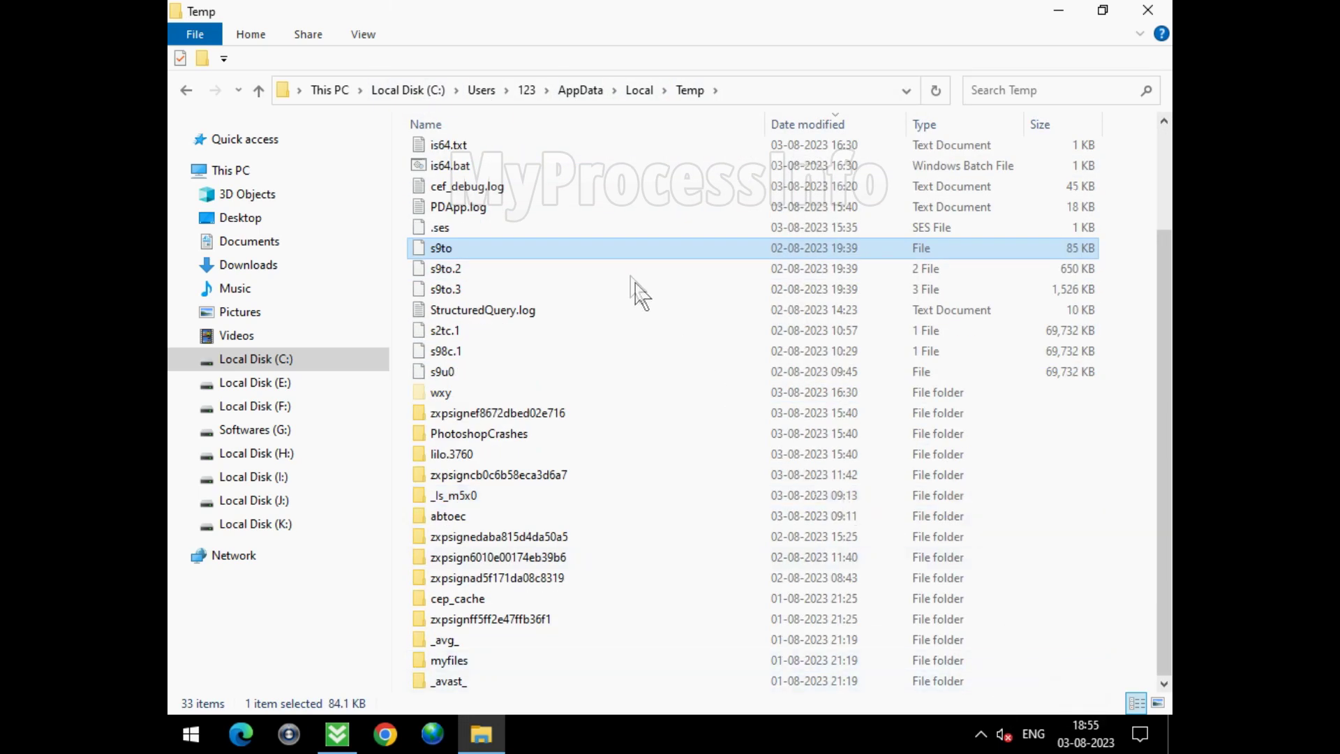
scroll(685, 349, "up", 2)
left_click(682, 279)
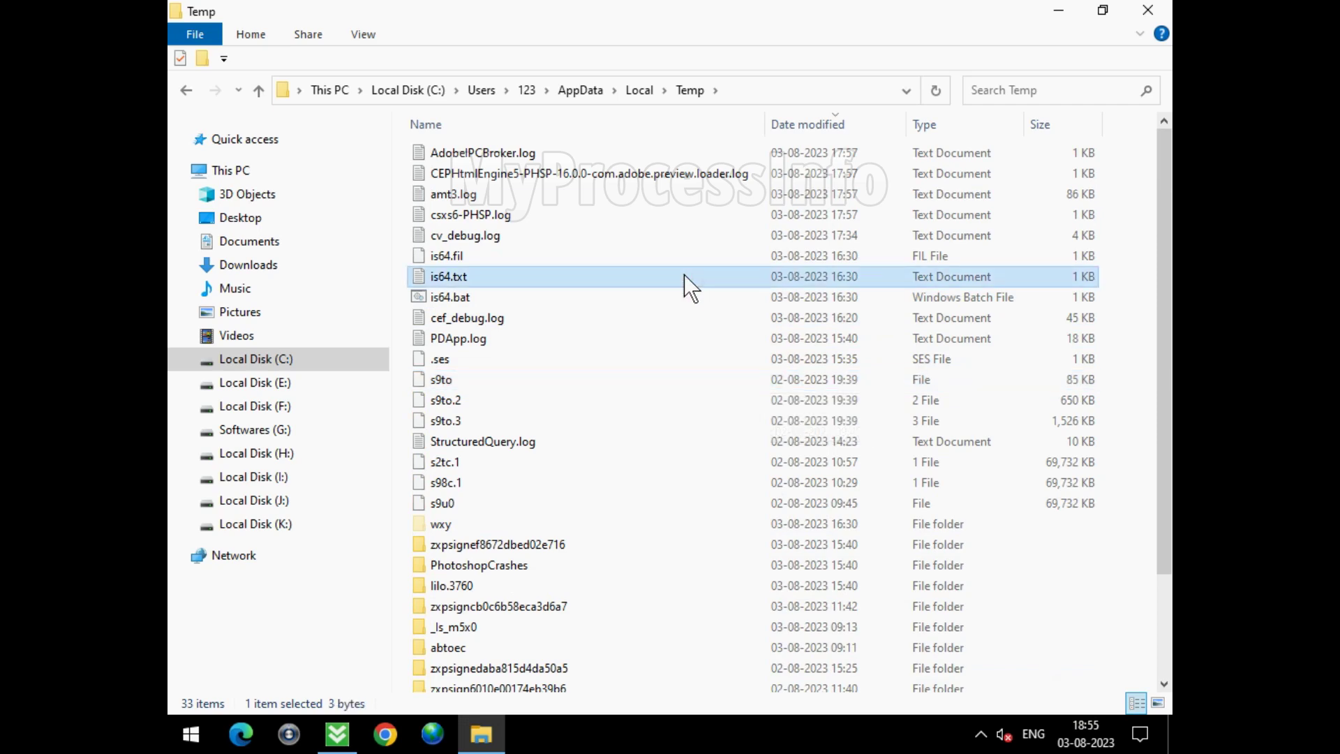
key("ctrl+a")
right_click(667, 272)
left_click(761, 516)
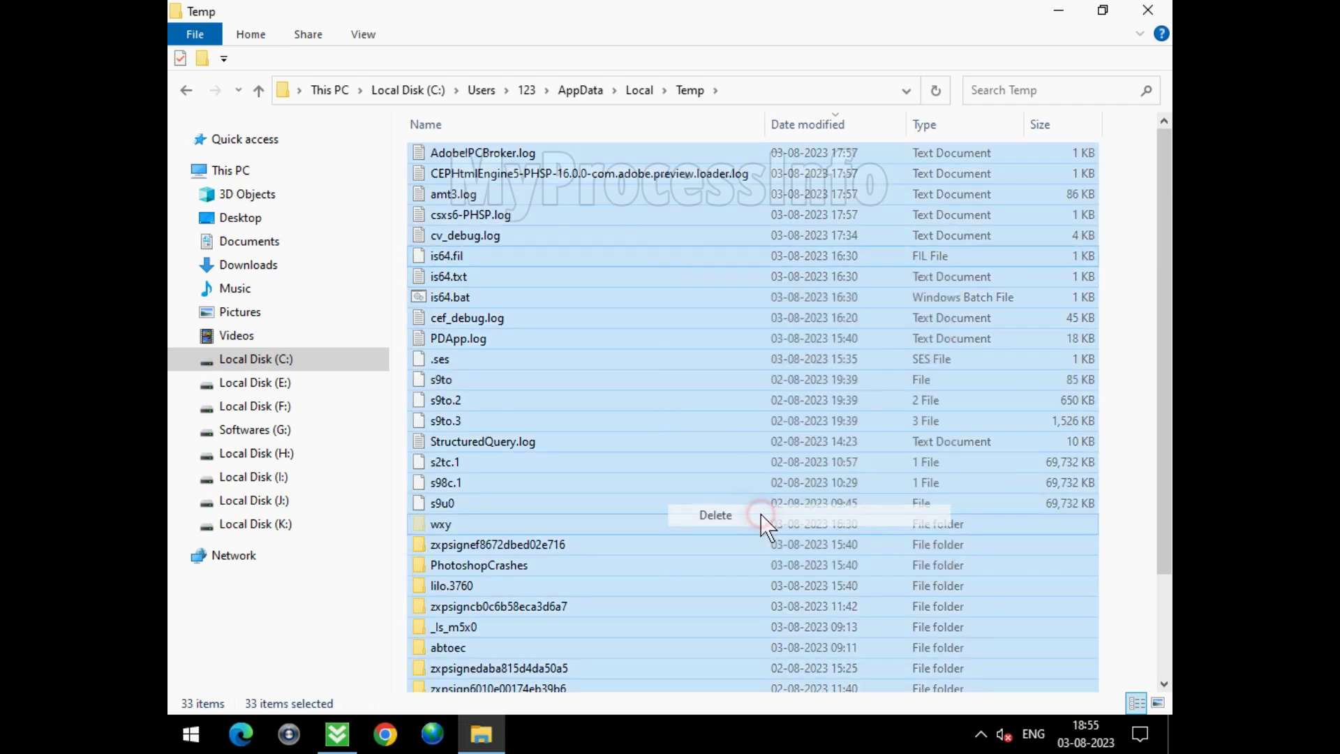
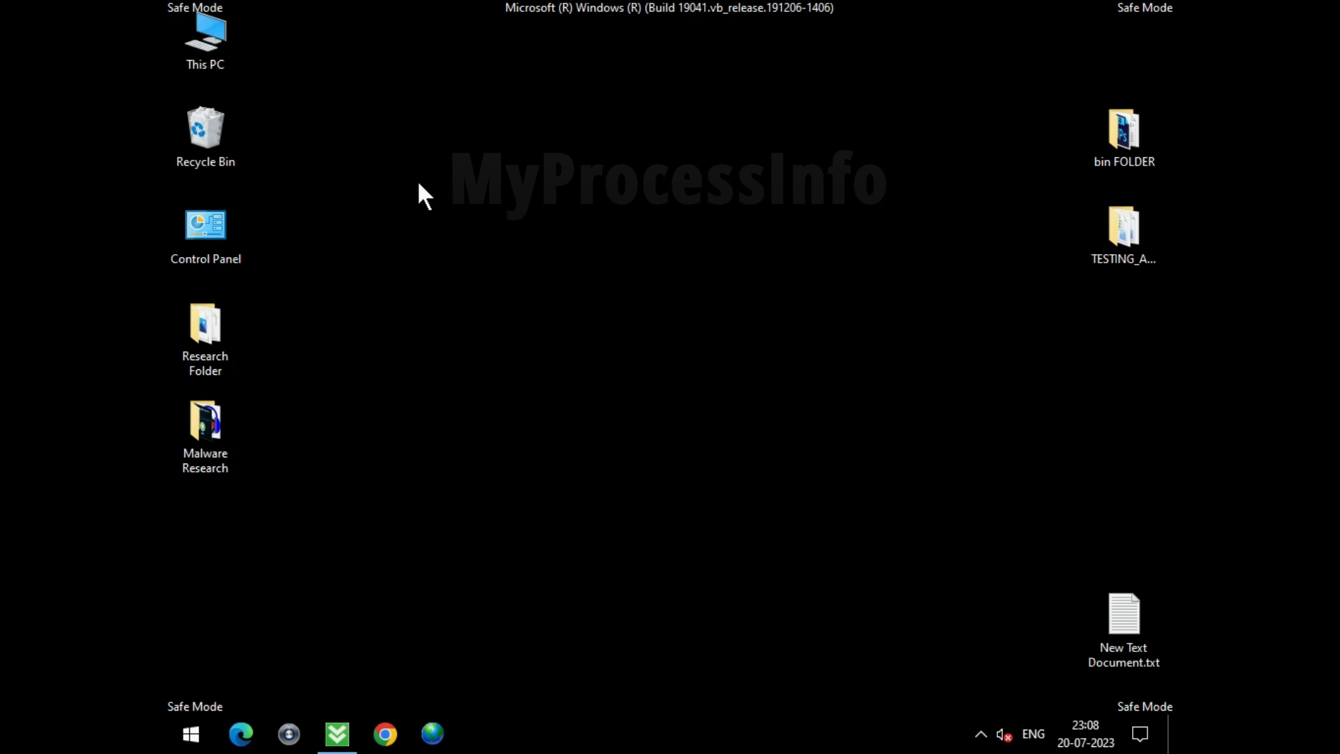
Step: Open the ProgramData folder on Local Disk (C:) in a maximized File Explorer window
double_click(224, 23)
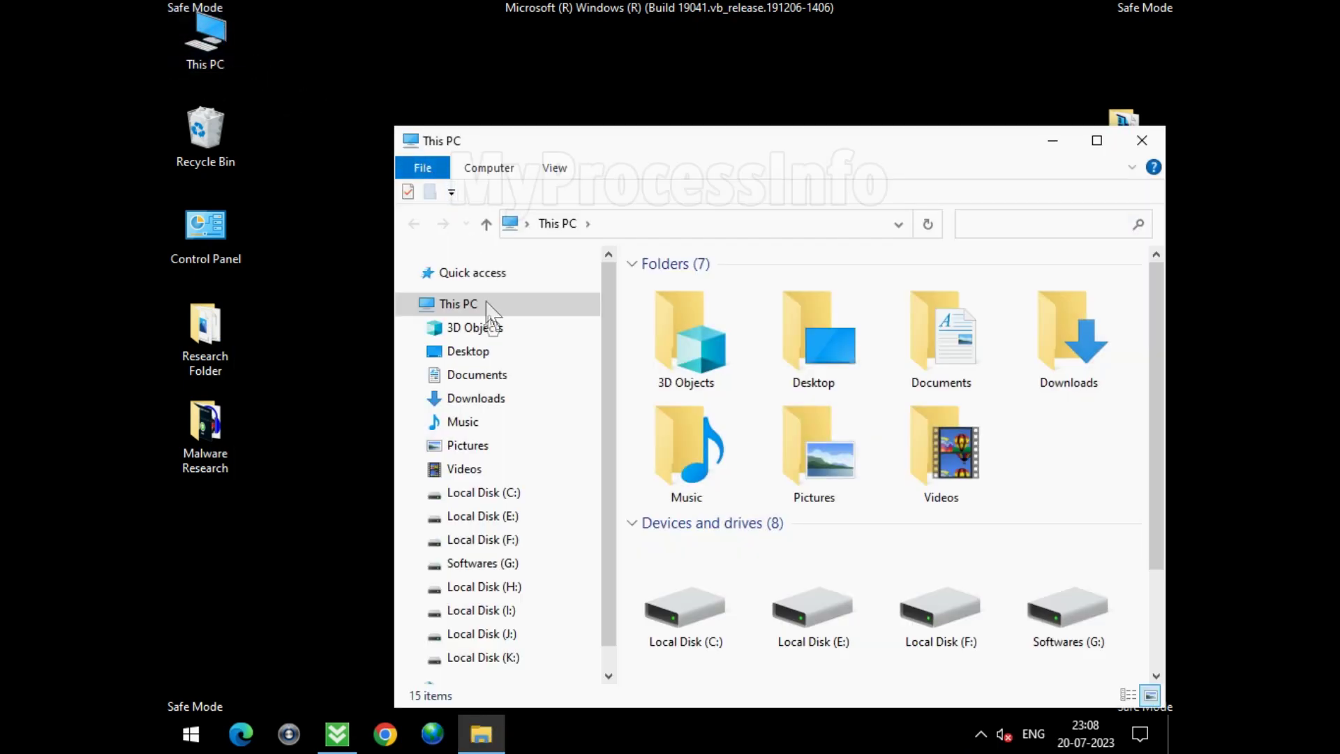
left_click(528, 489)
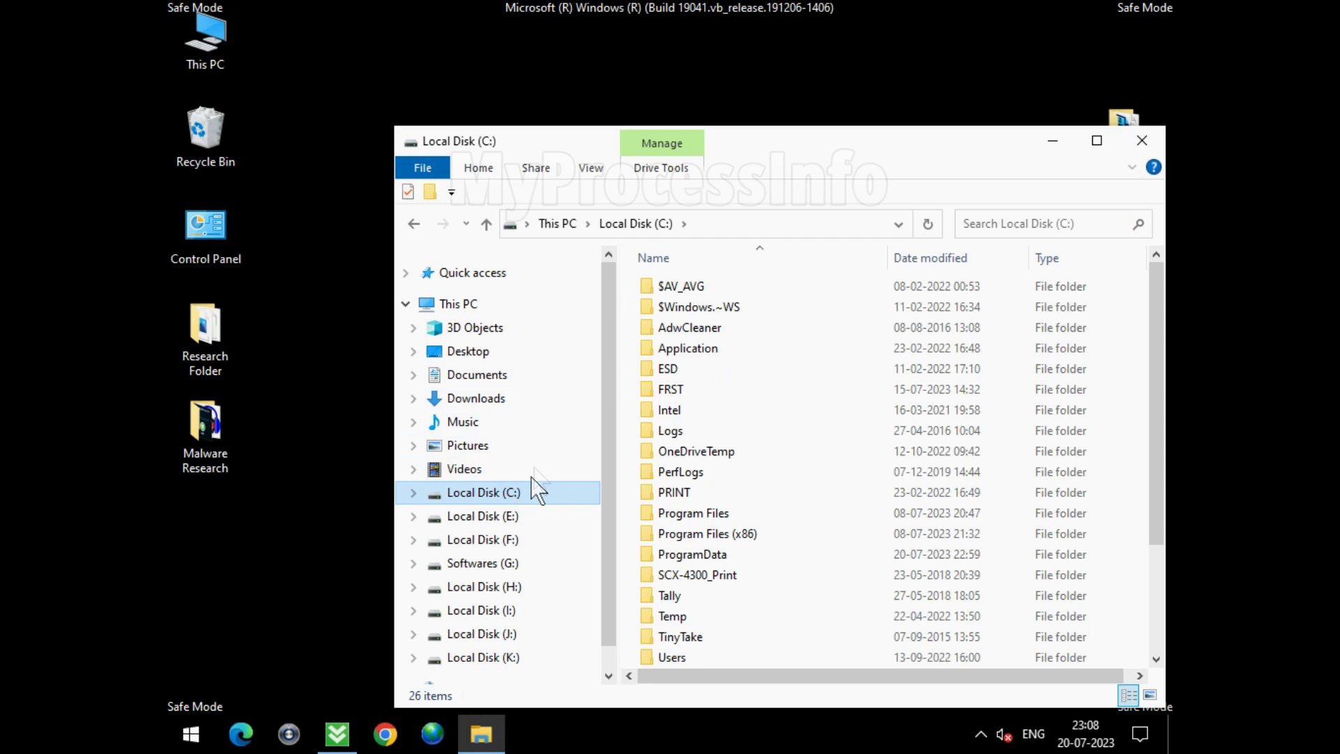
double_click(768, 144)
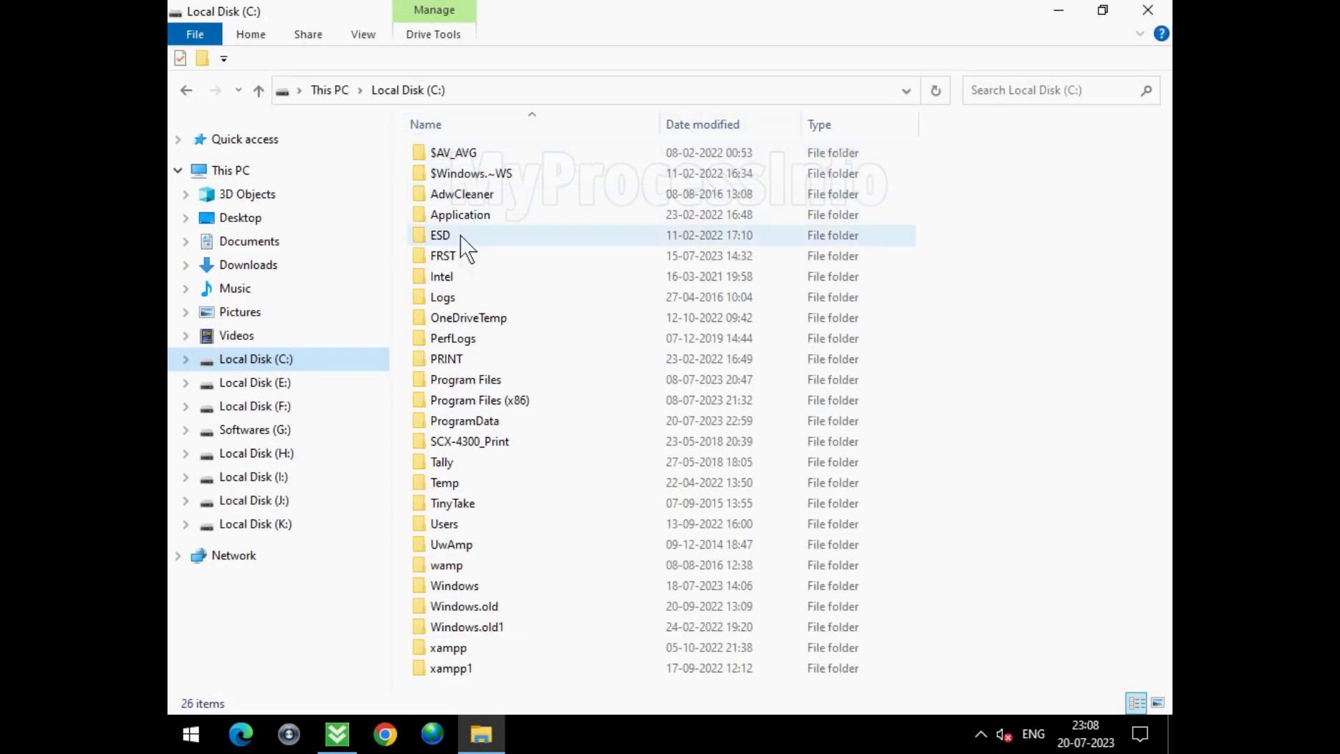
left_click(599, 422)
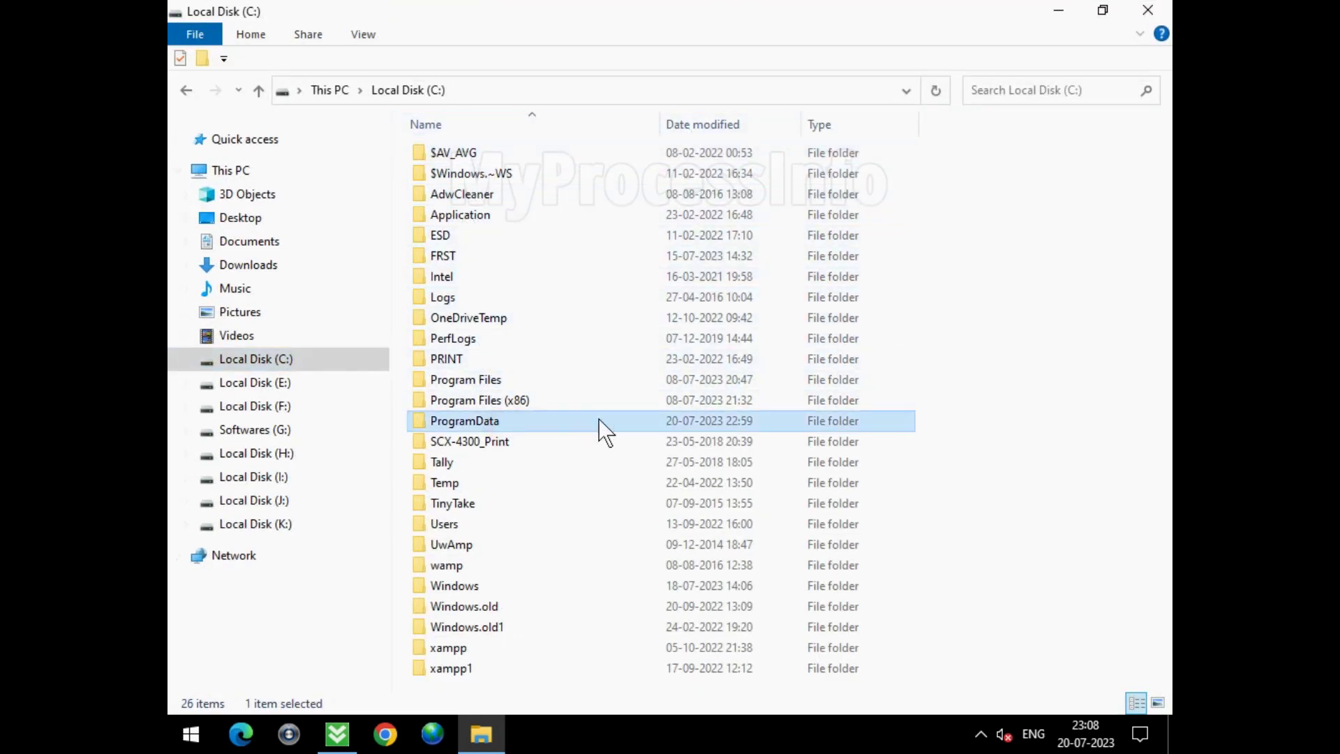
double_click(599, 421)
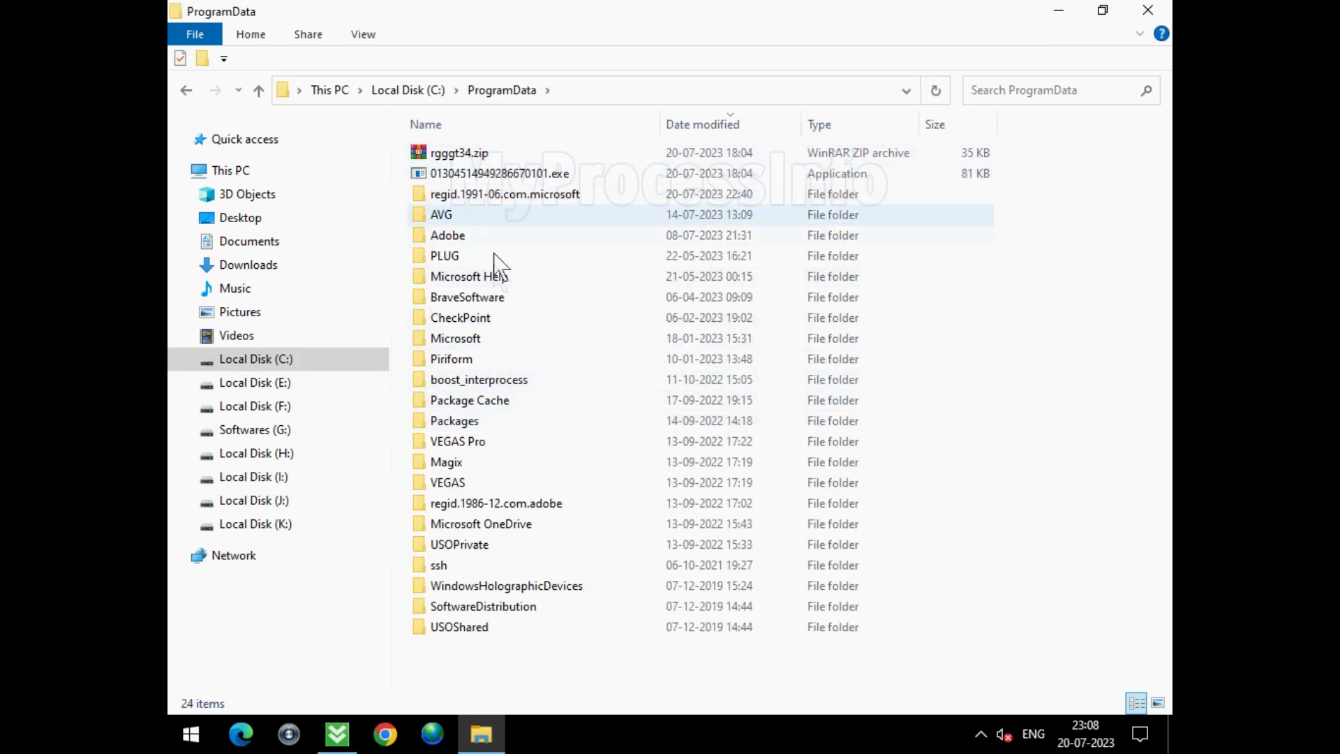
Step: Open the Windows Defender folder inside ProgramData's Microsoft folder
left_click(509, 340)
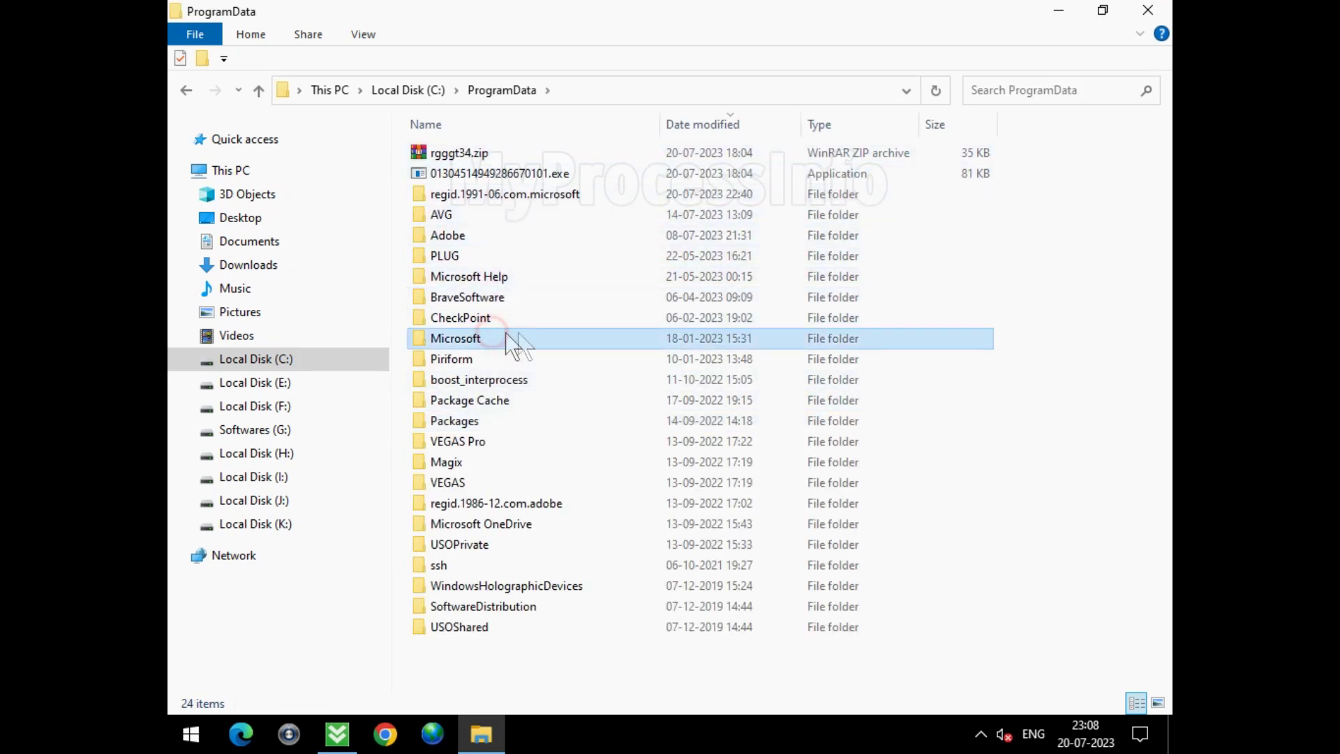
double_click(576, 335)
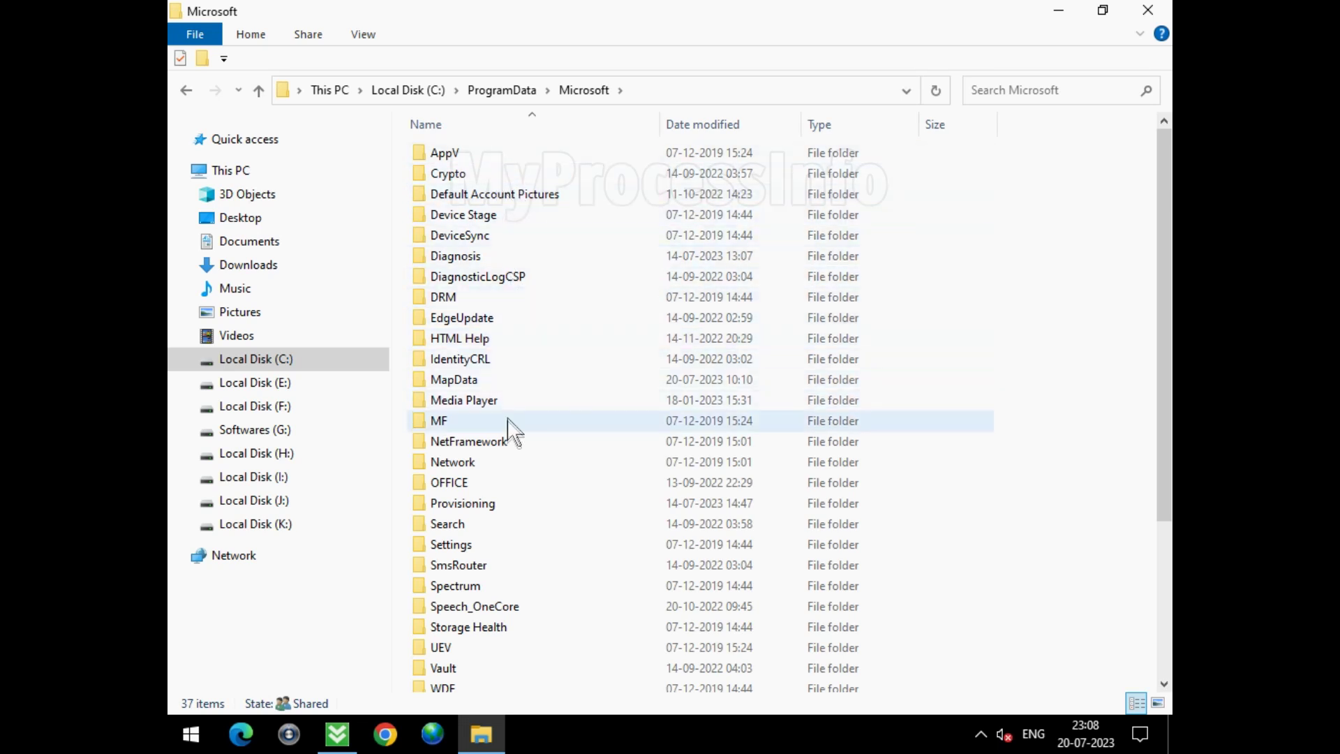
scroll(477, 611, "down", 2)
scroll(476, 611, "down", 1)
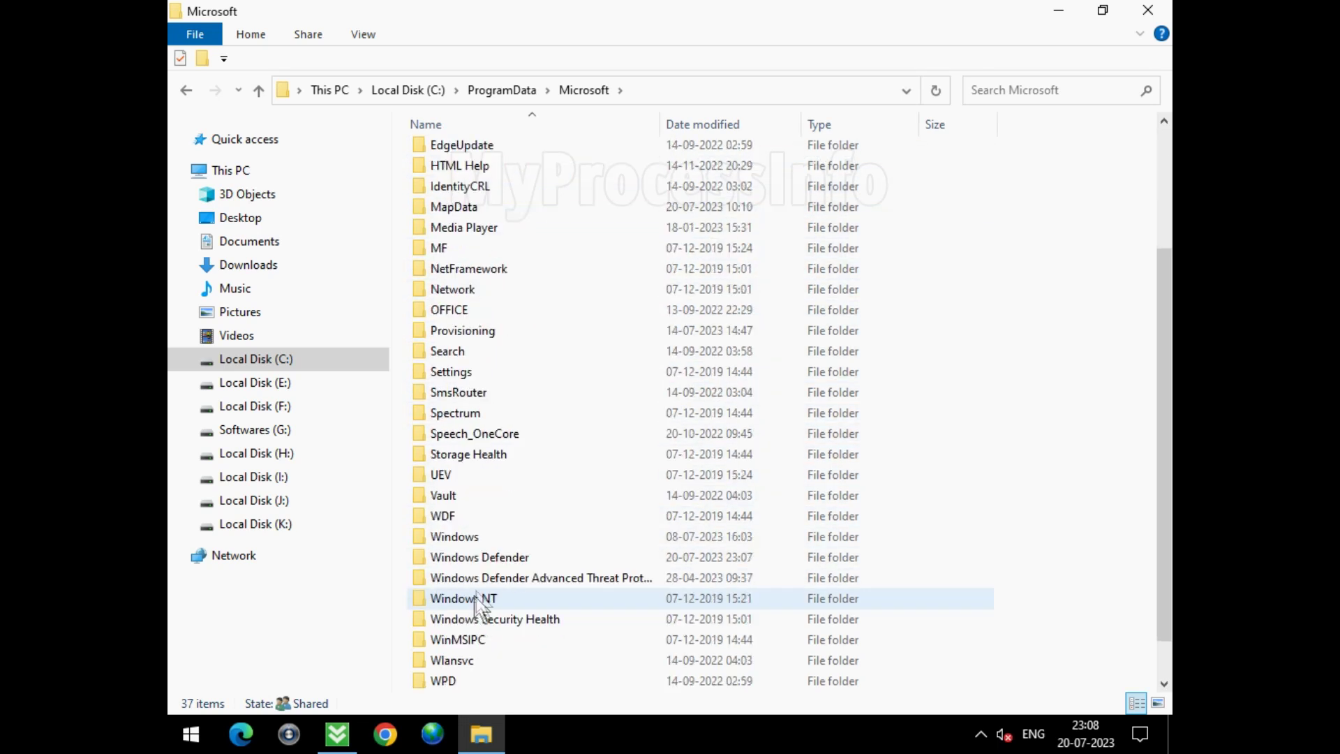
left_click(557, 558)
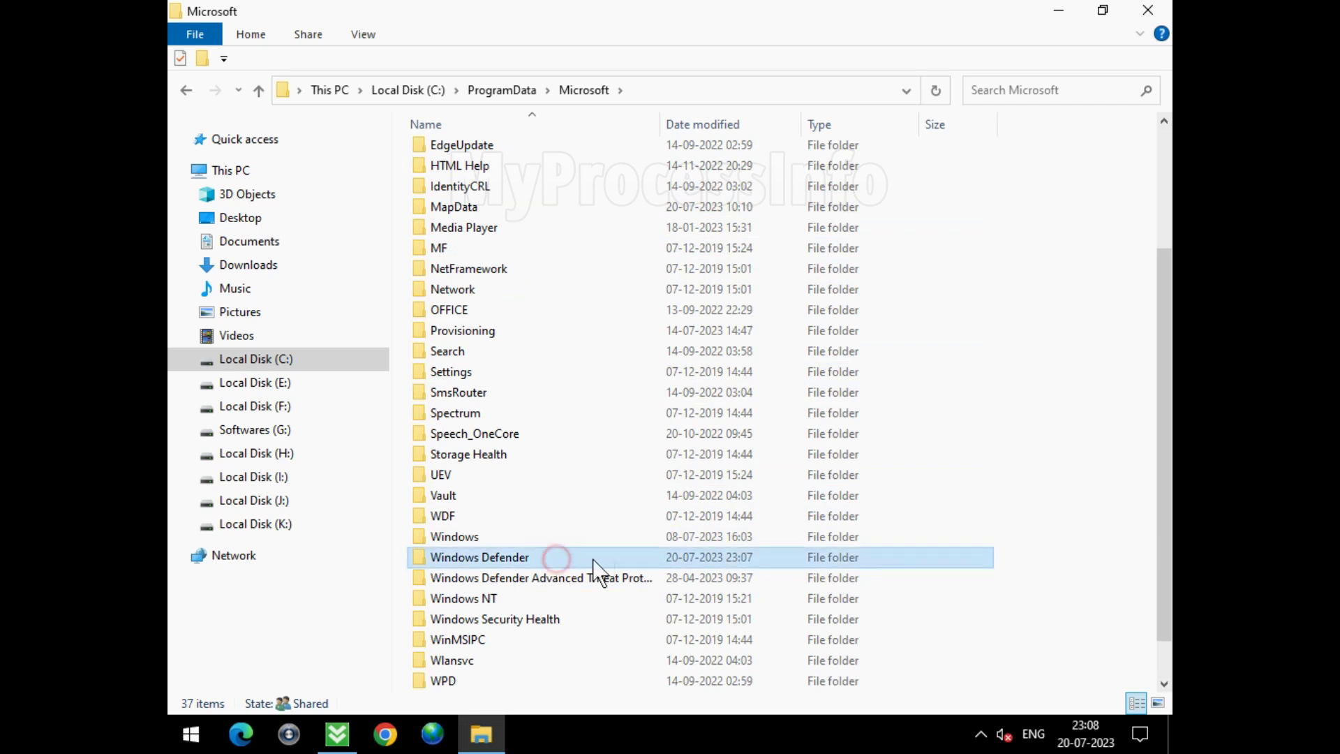
double_click(631, 563)
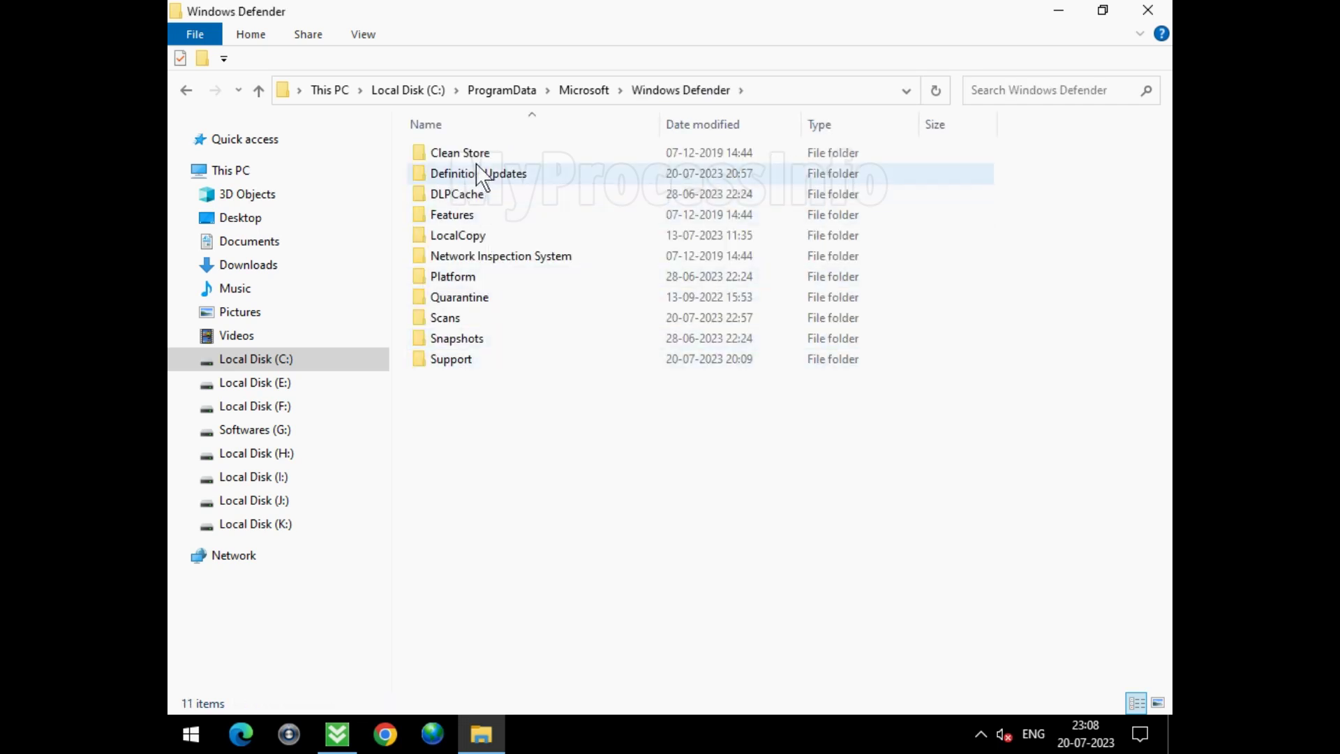
Step: Delete the Quarantine folder from the Windows Defender folder
left_click(484, 299)
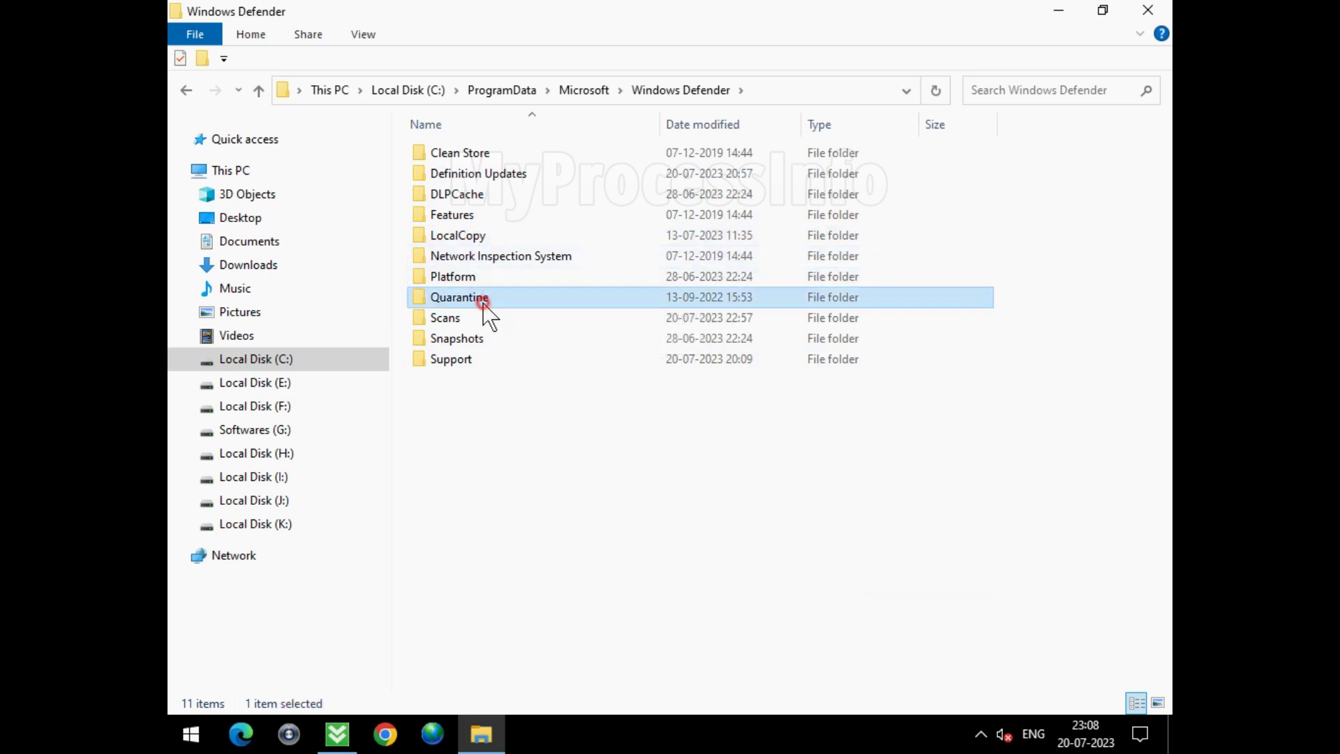
right_click(567, 313)
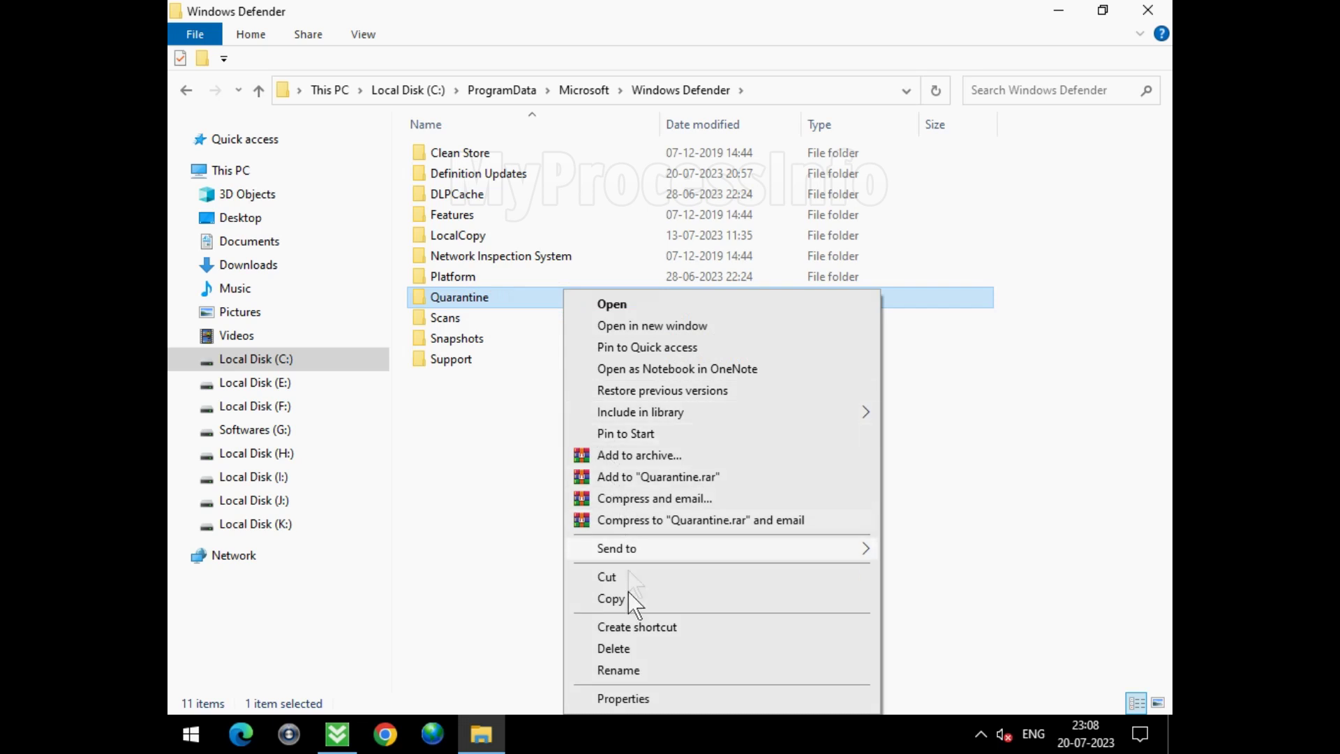
left_click(614, 648)
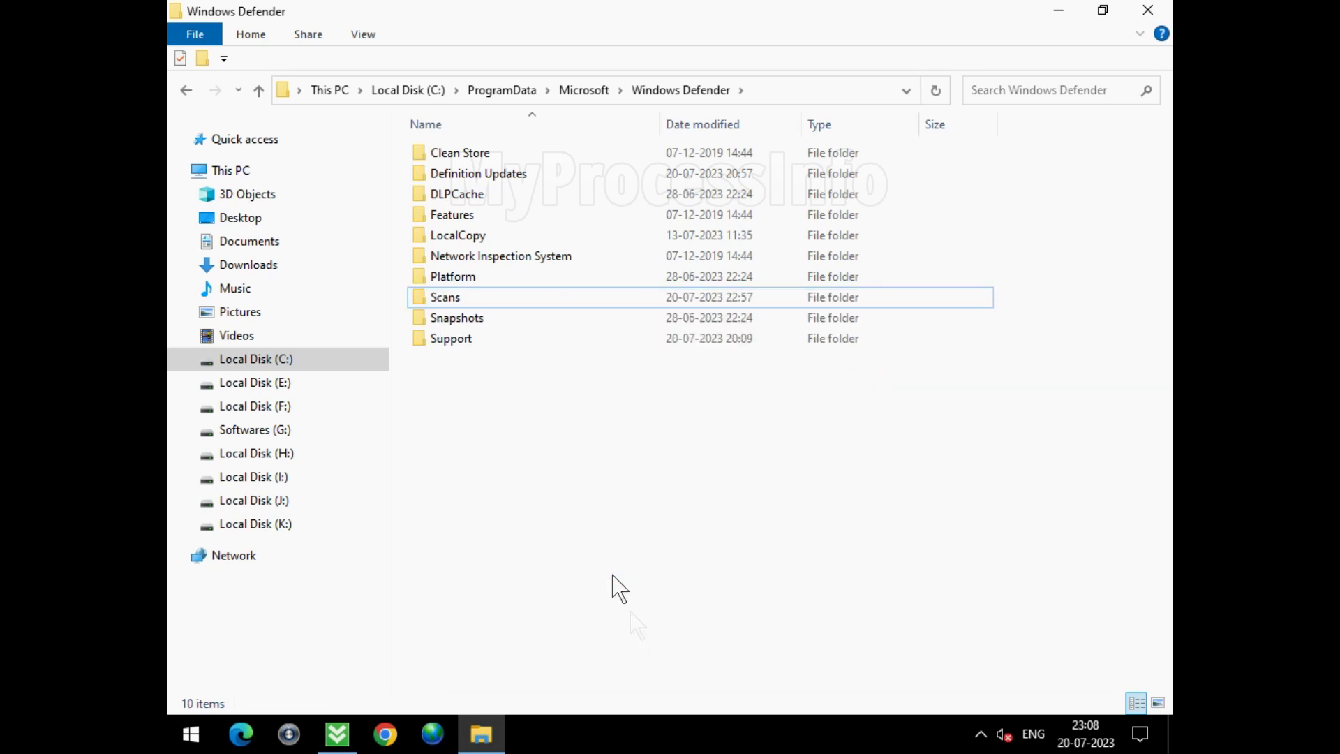
Step: Open the History folder inside Windows Defender's Scans folder and delete its Results folder
double_click(507, 299)
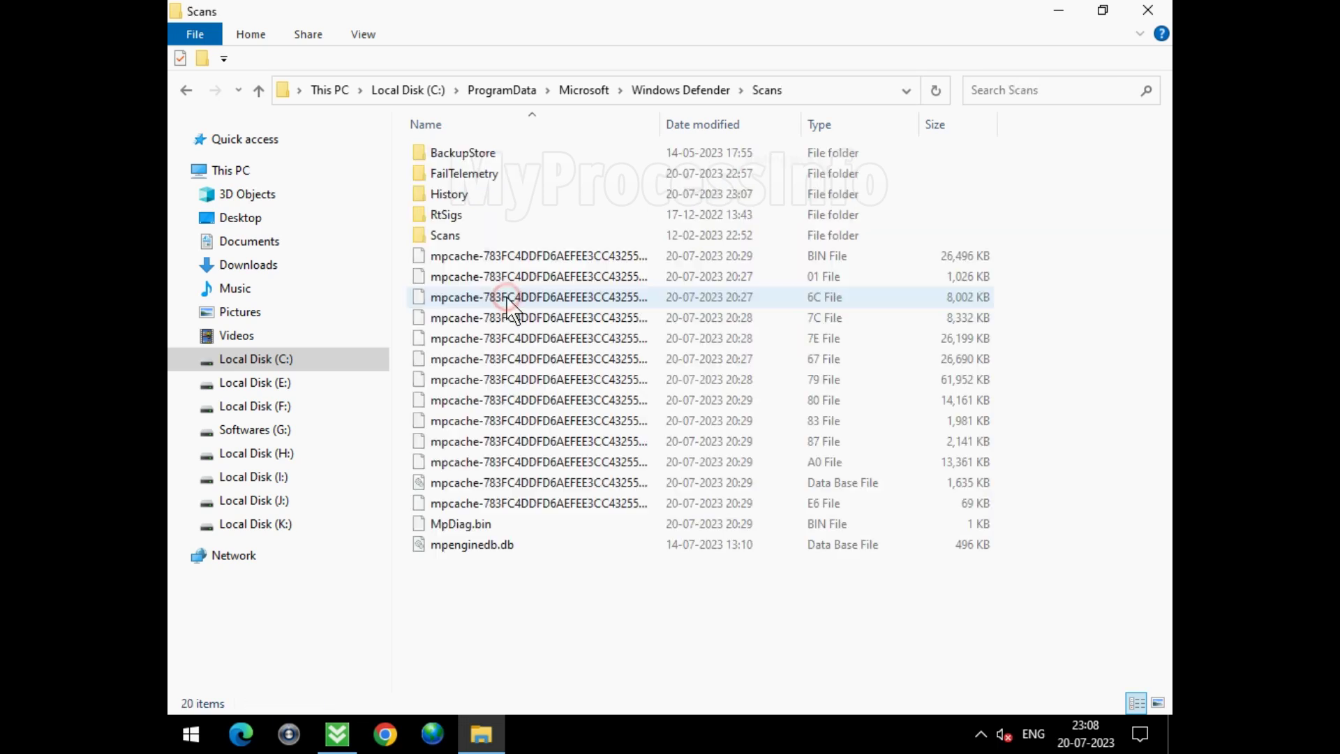
double_click(491, 193)
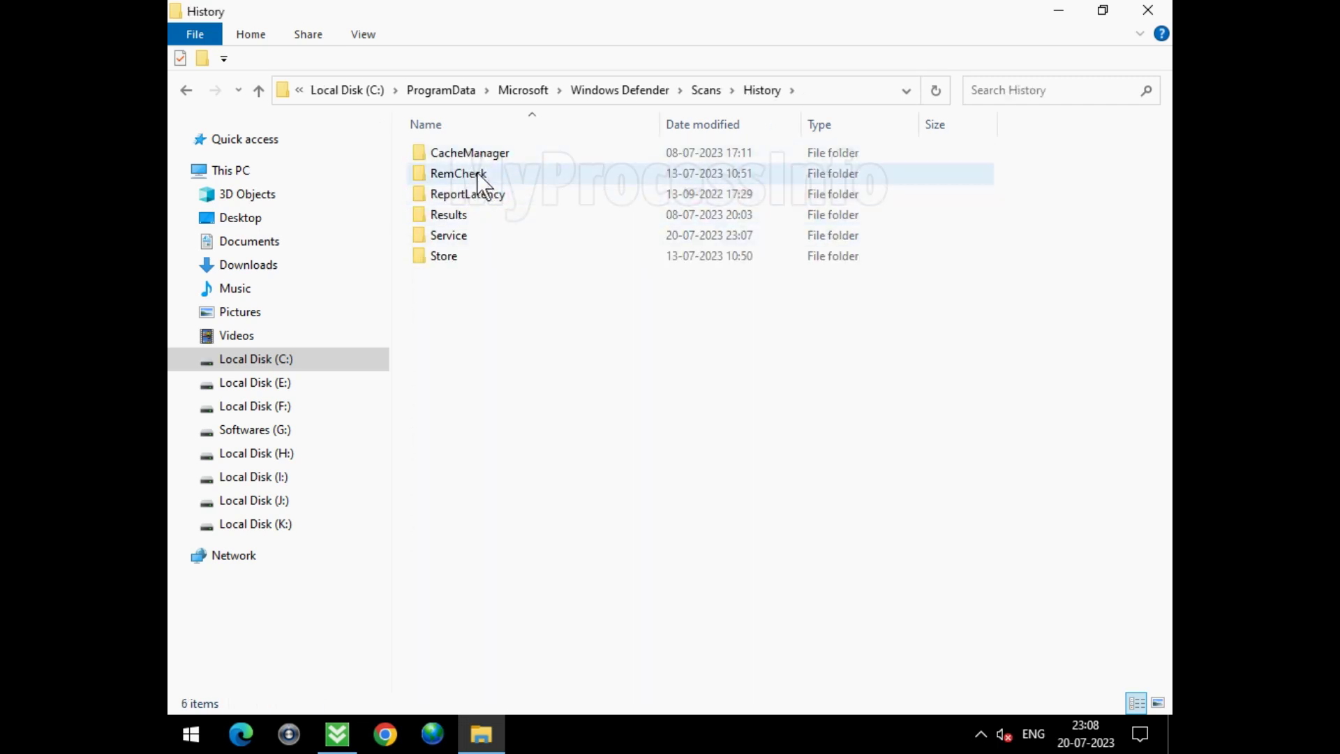
right_click(488, 213)
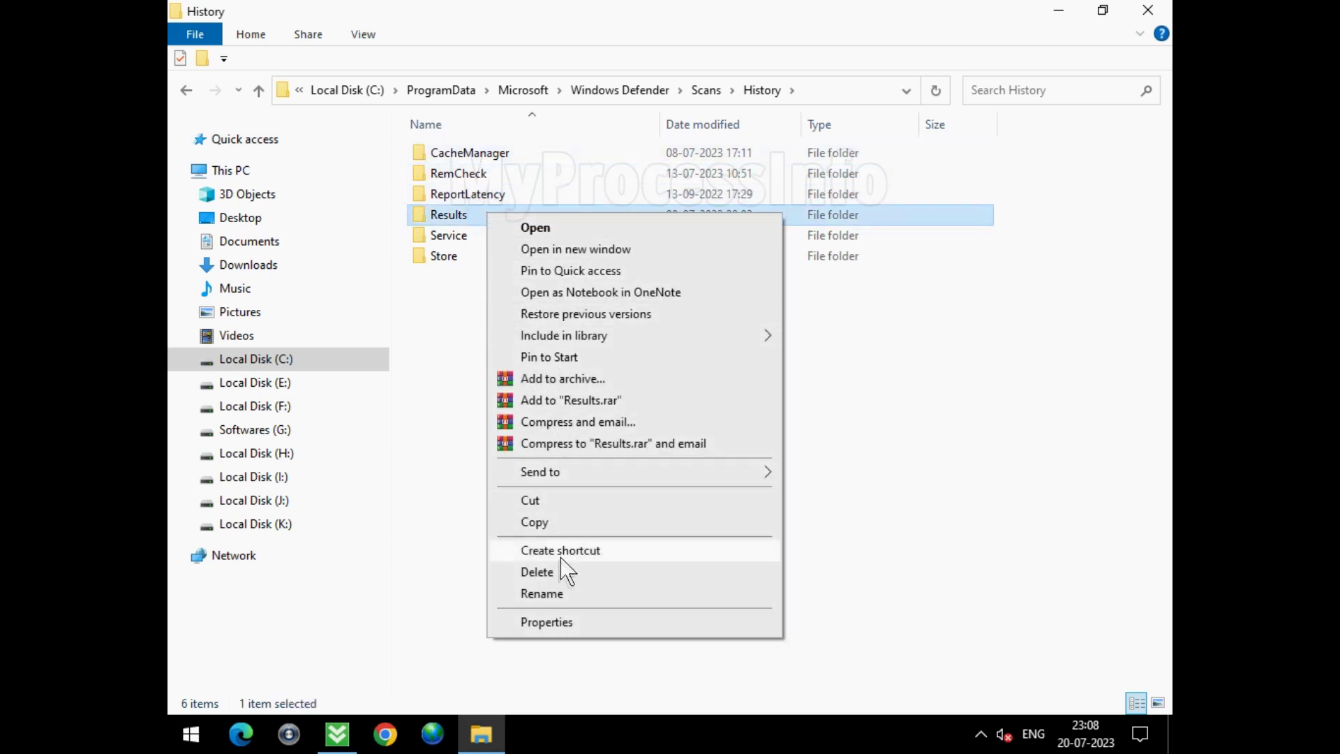
left_click(537, 572)
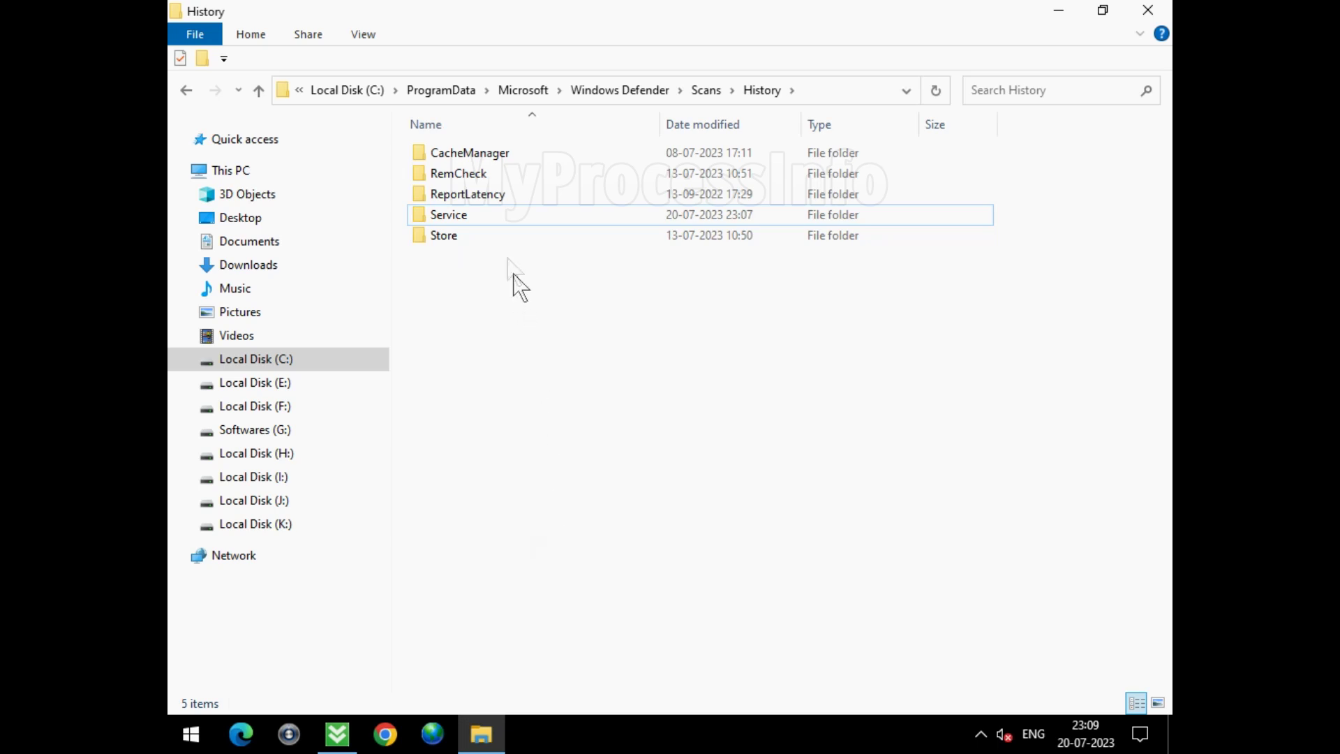
Step: Delete the DetectionHistory folder and all log files from History's Service folder, and close File Explorer
double_click(492, 218)
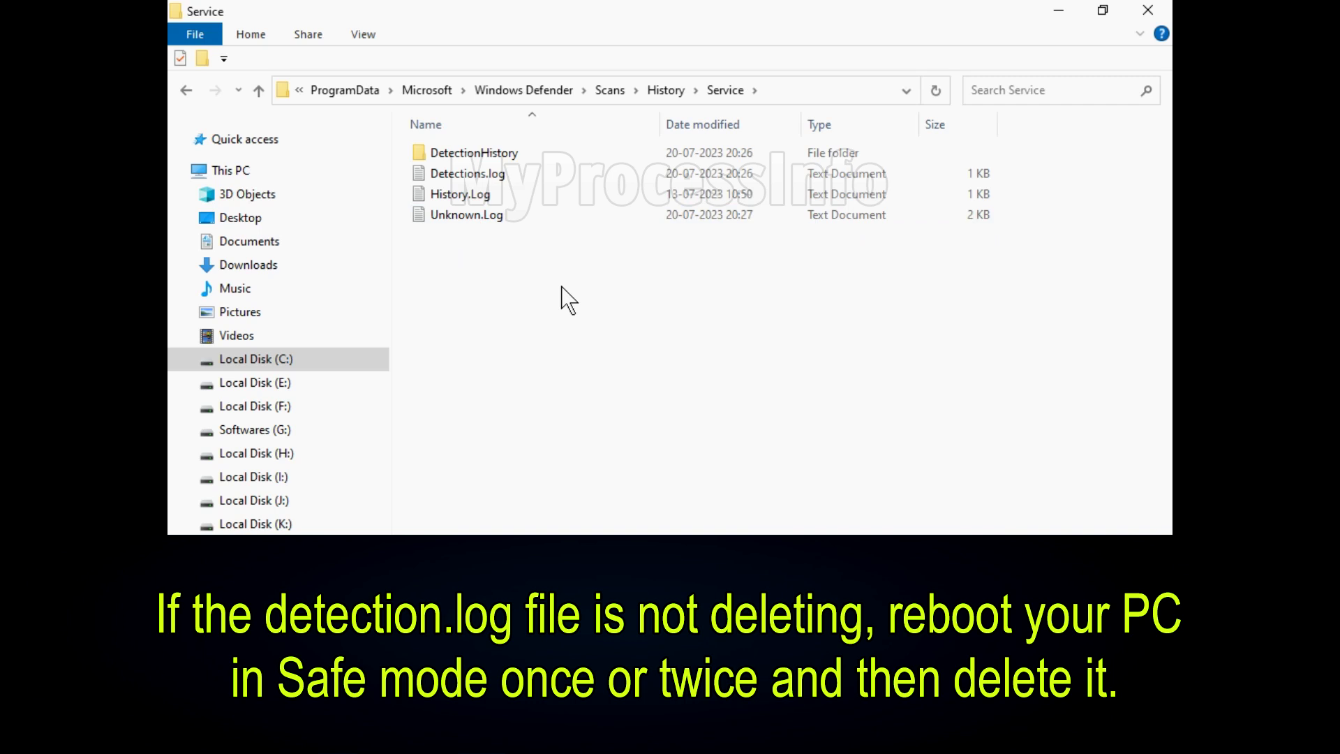
left_click_drag(599, 315, 447, 144)
right_click(522, 207)
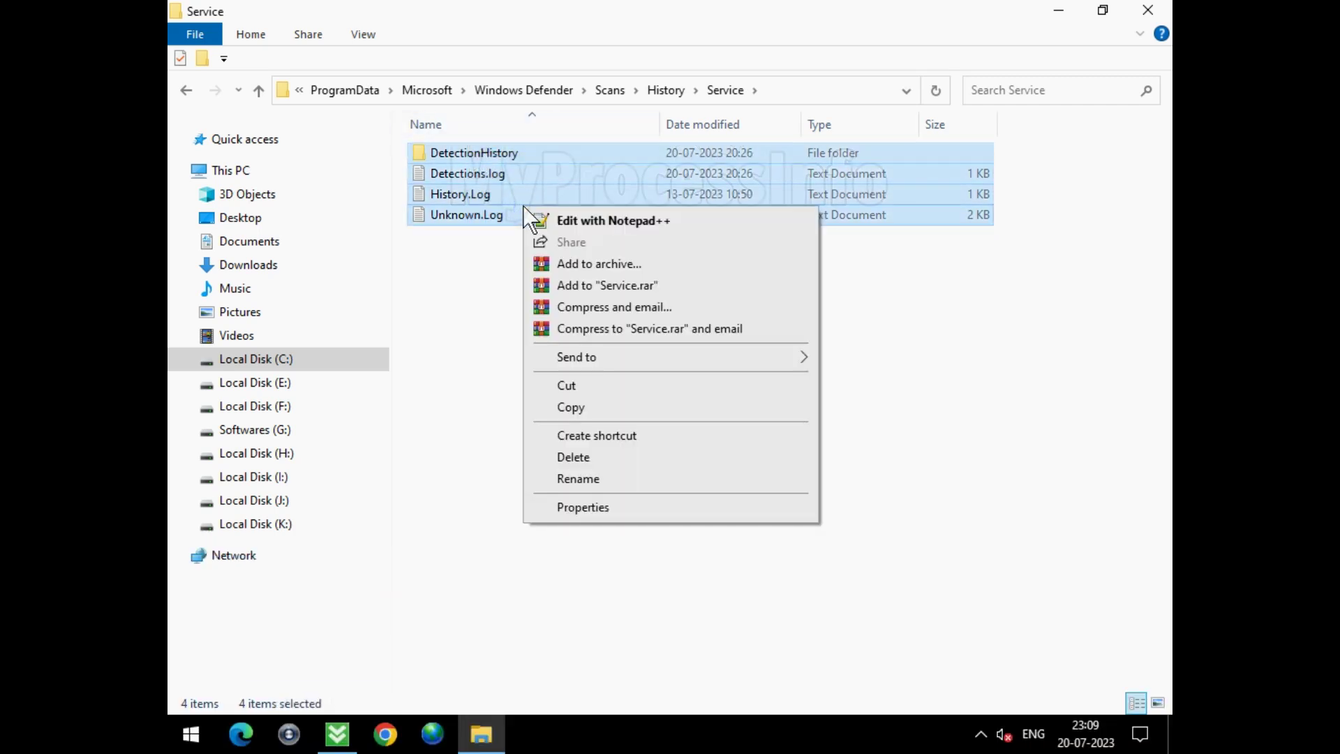
left_click(620, 459)
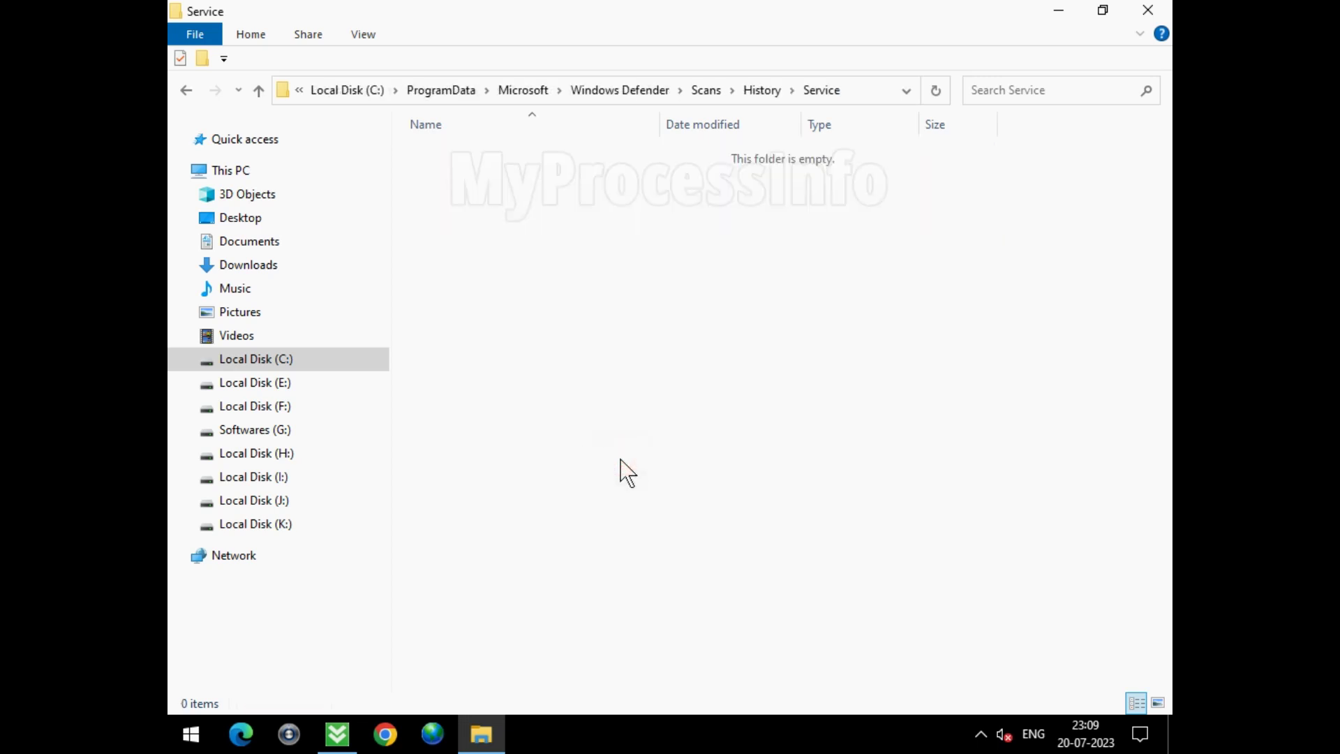
left_click(1154, 16)
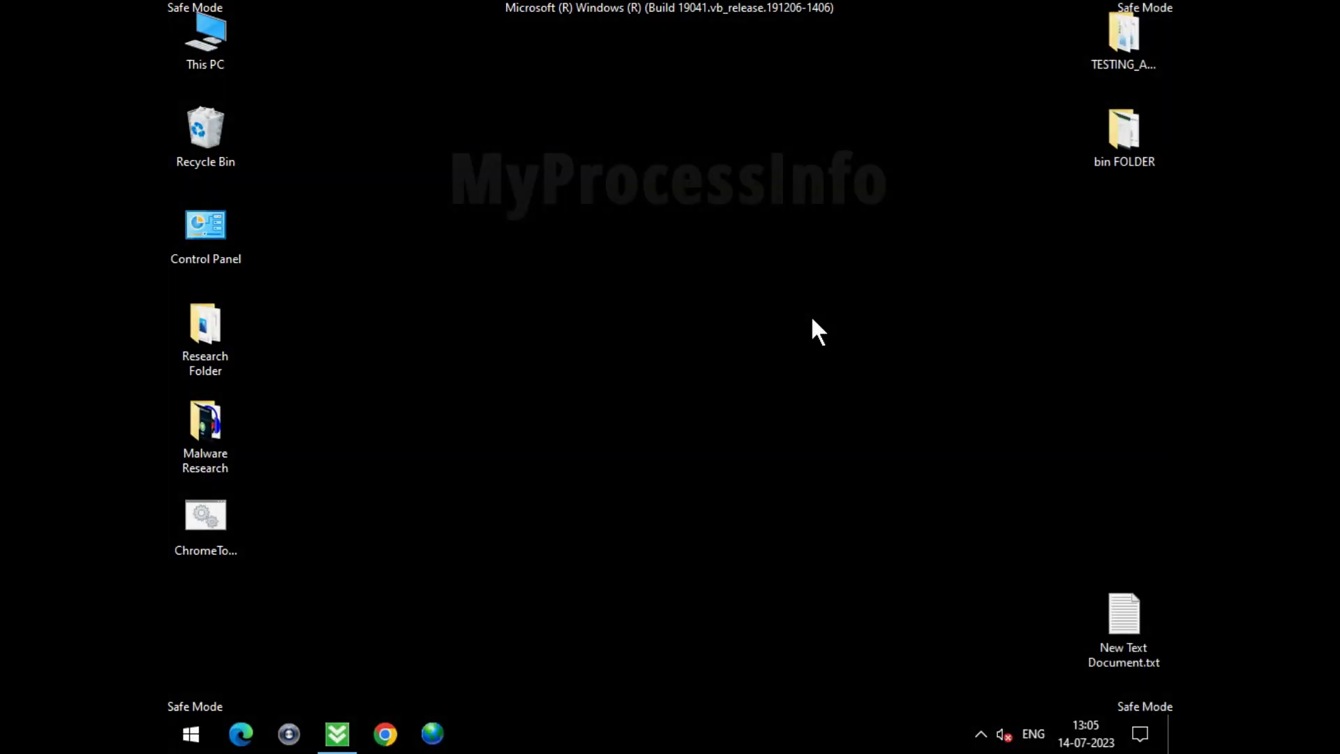
Step: Open System Configuration by running msconfig
key("super+r")
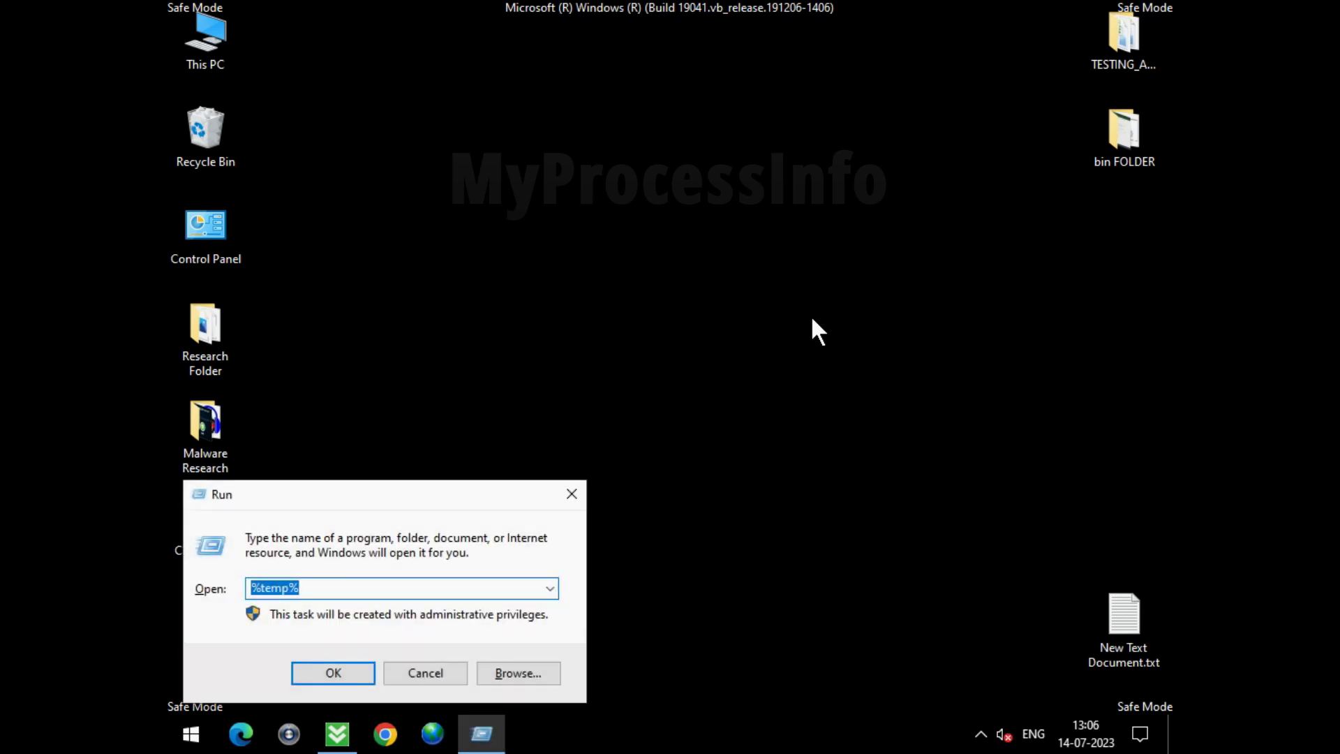
type("MS")
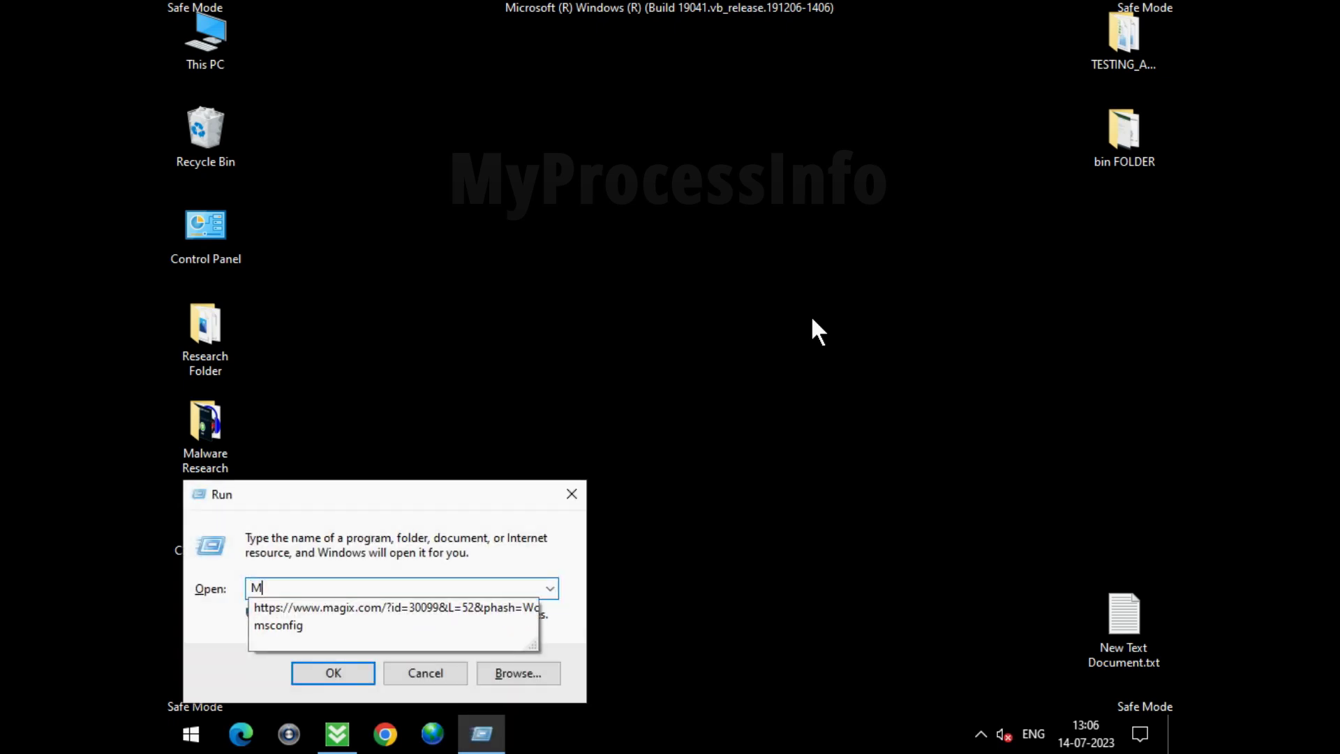
left_click(341, 608)
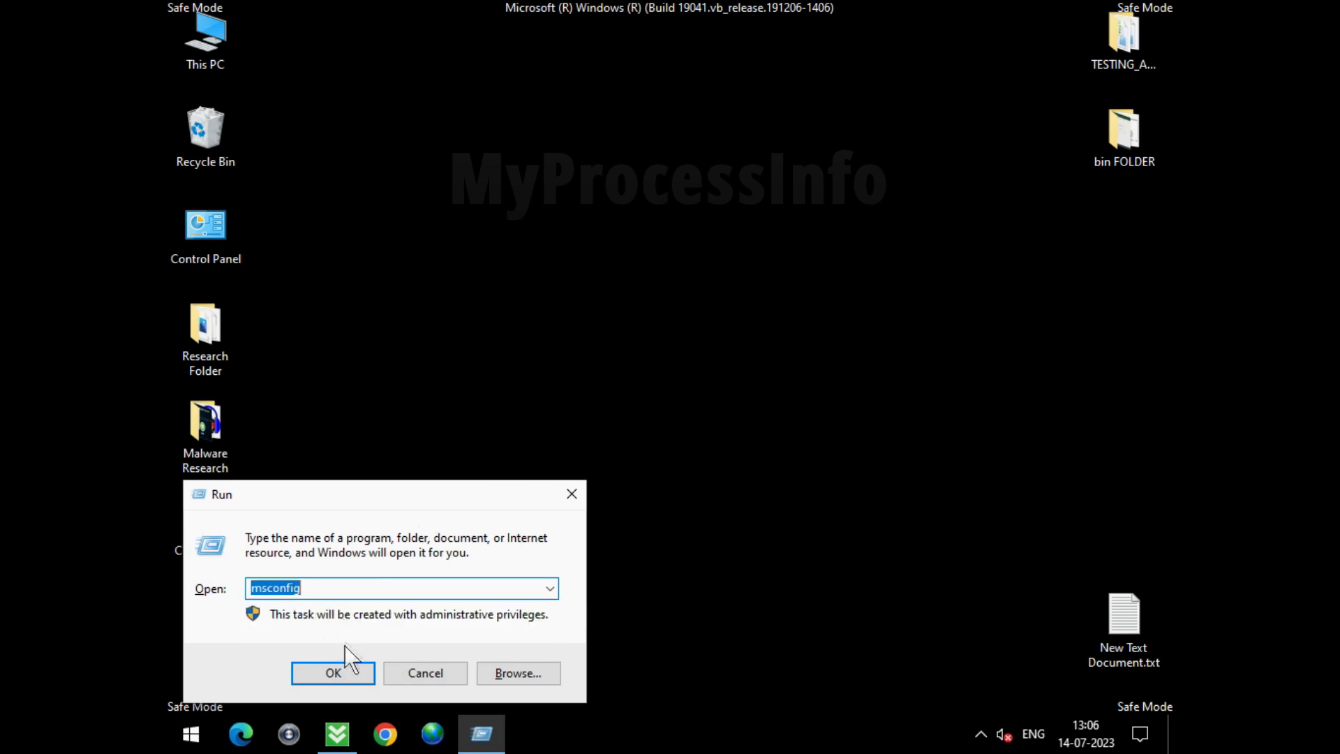
left_click(342, 669)
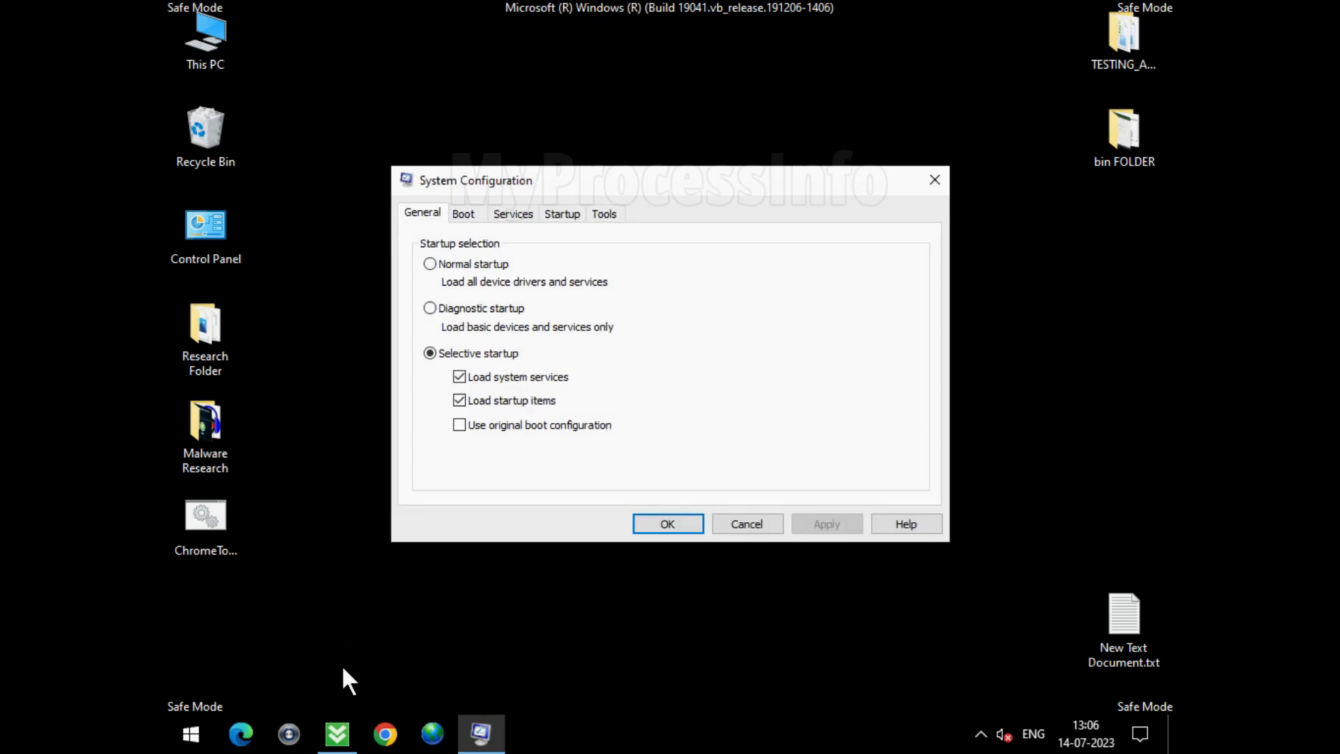
Step: Set the startup selection to Normal startup, apply it and restart the computer
left_click(431, 265)
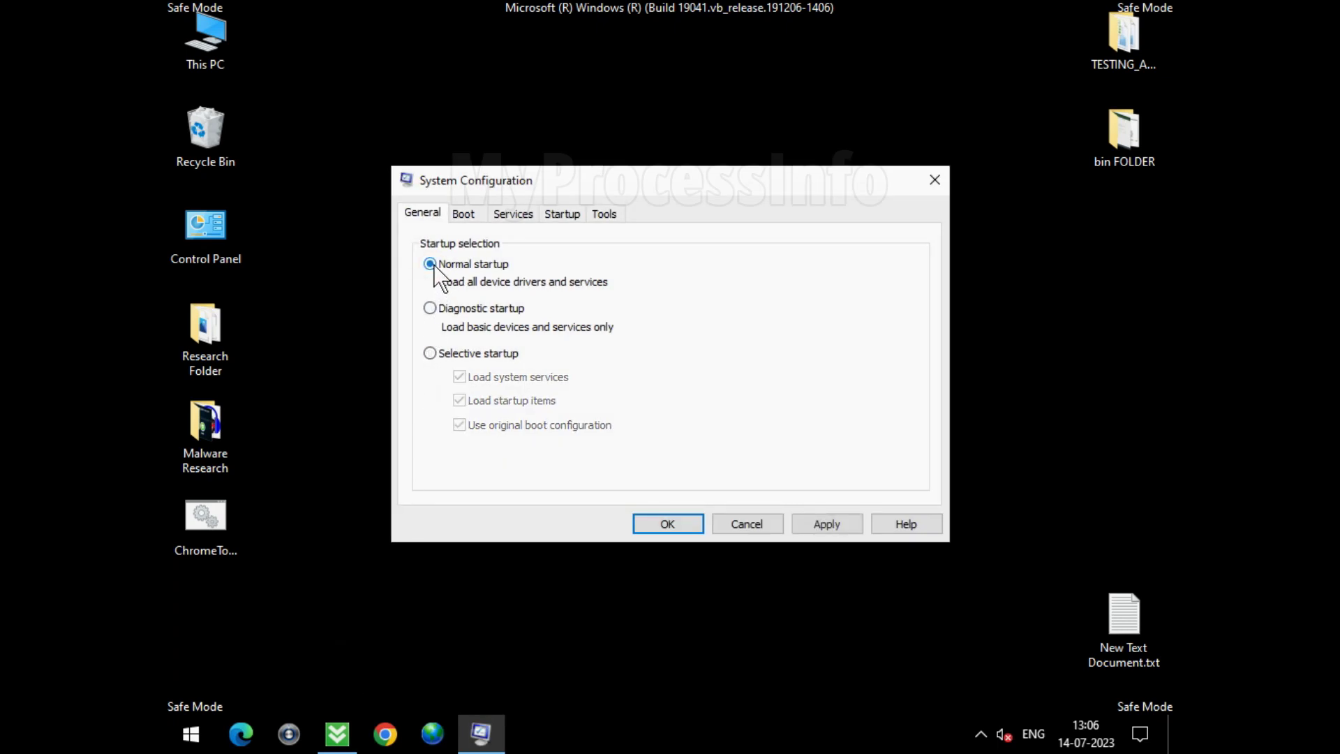
left_click(848, 524)
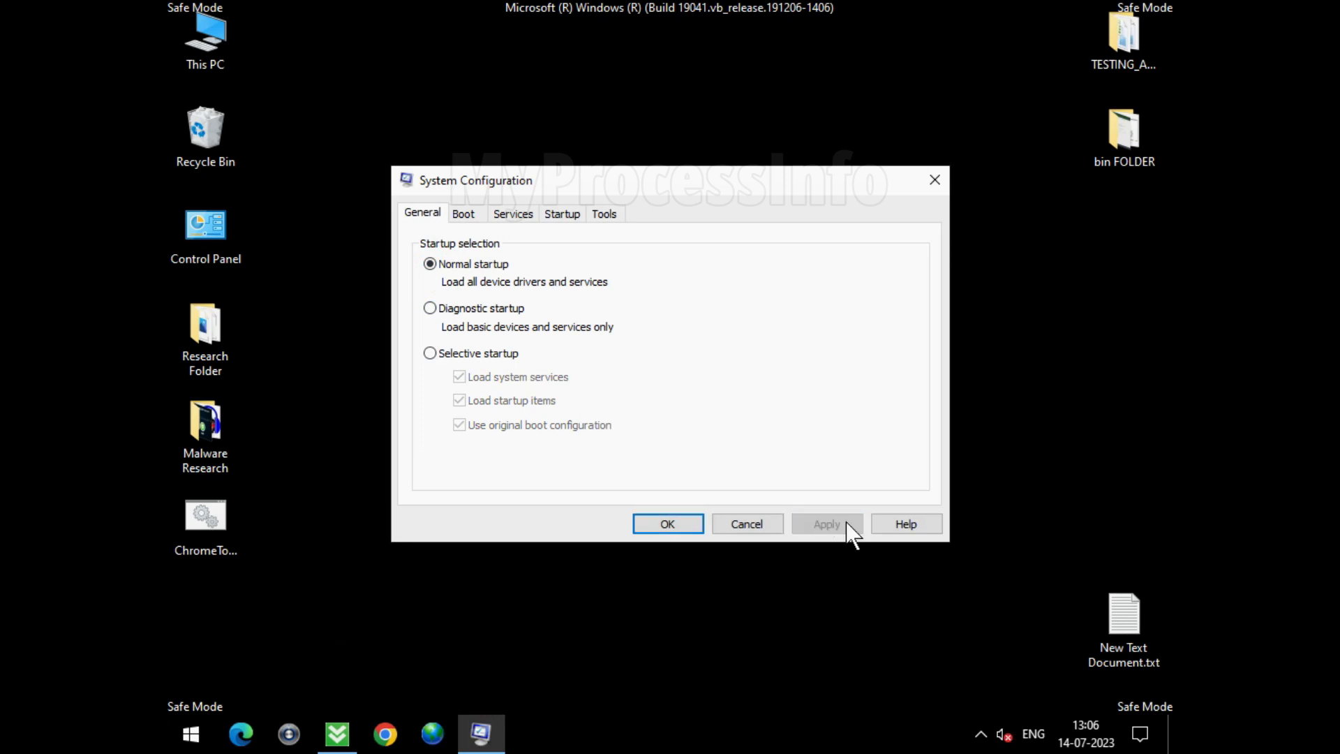
left_click(668, 524)
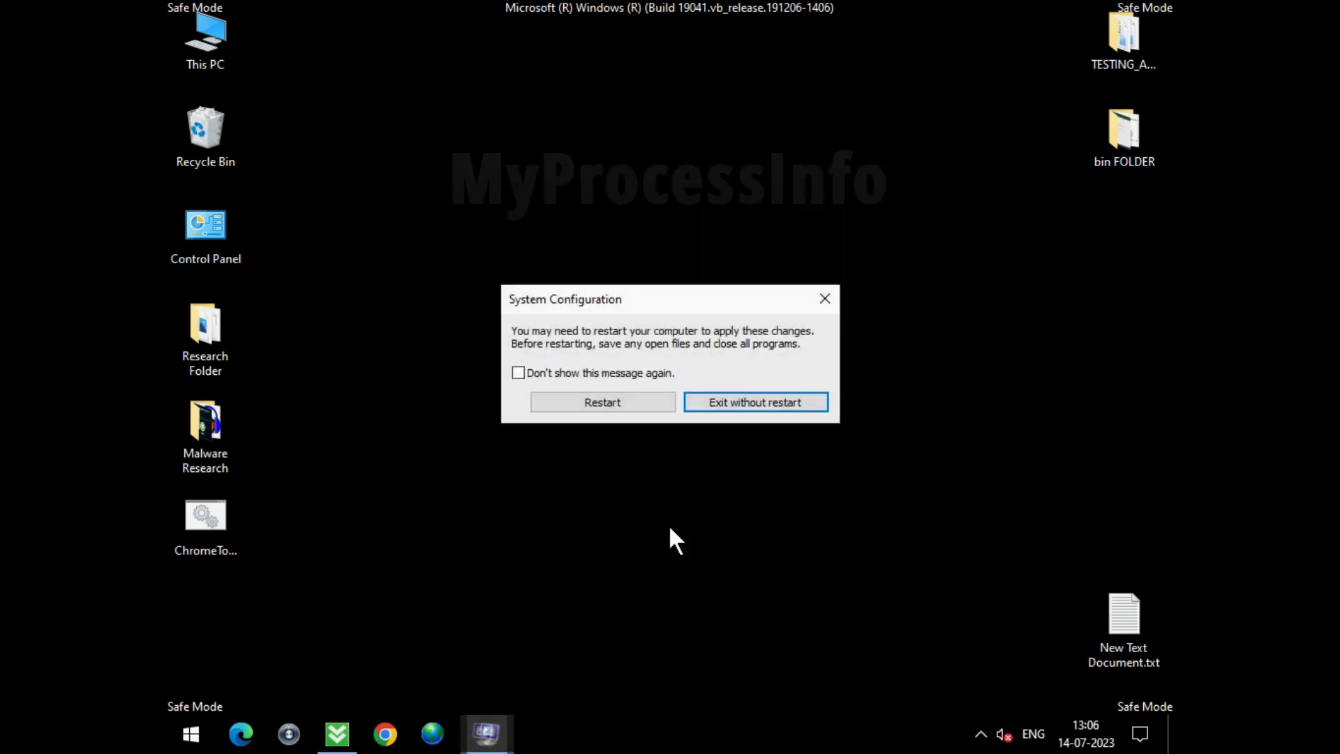
left_click(609, 410)
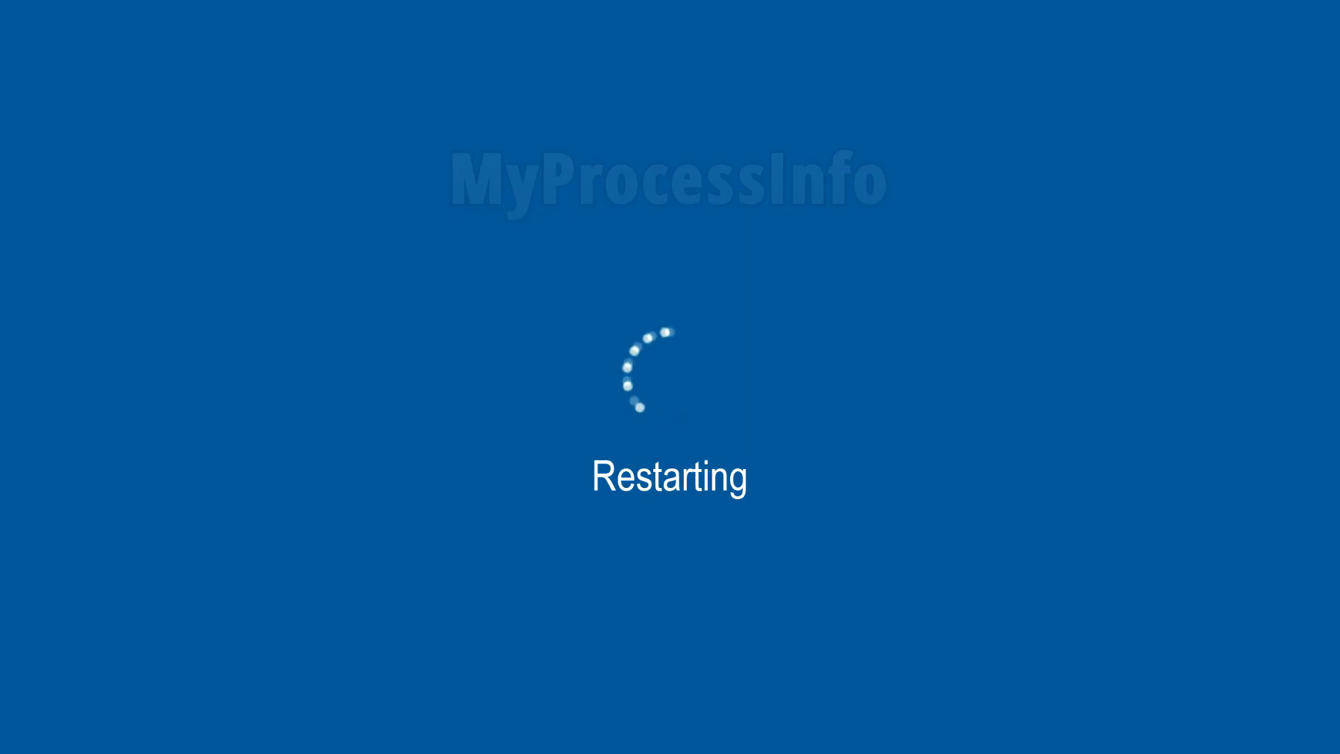